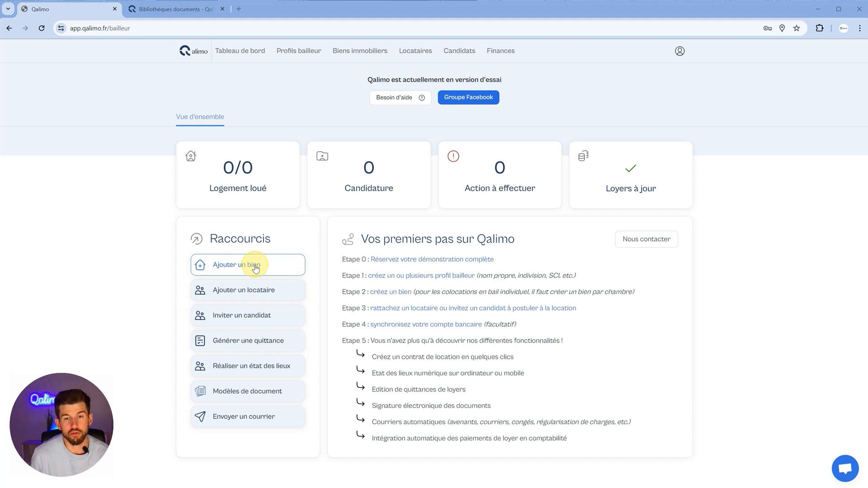
- Start a new property as residential premises in an apartment building, rented to a single tenant or couple
click(356, 55)
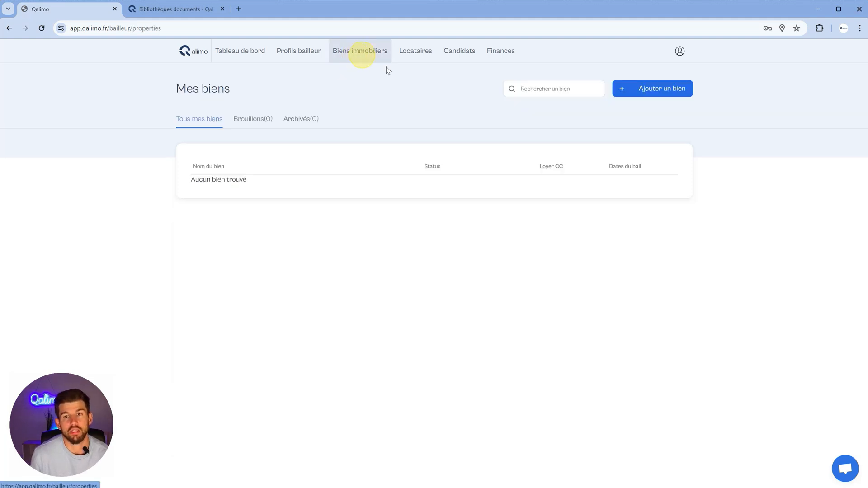
click(652, 90)
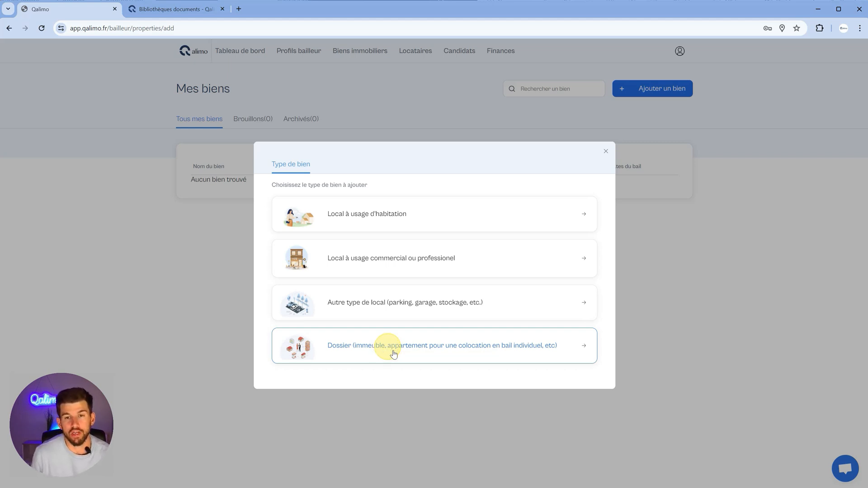
click(389, 220)
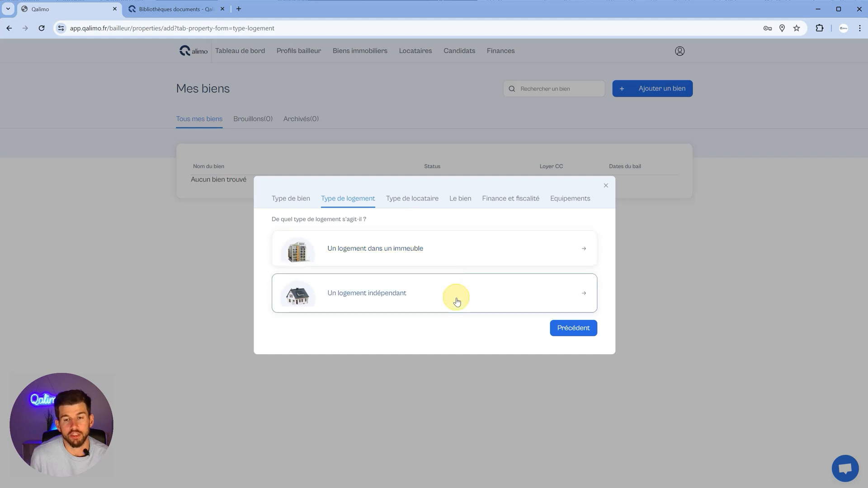
click(381, 252)
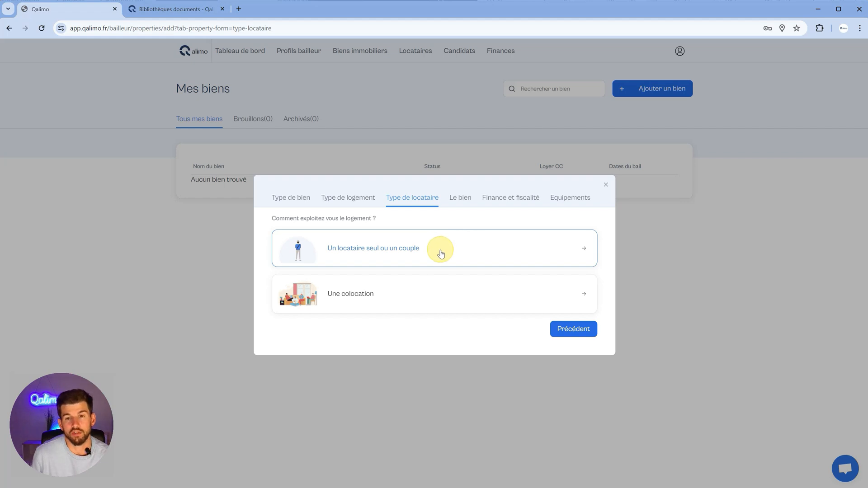
click(392, 254)
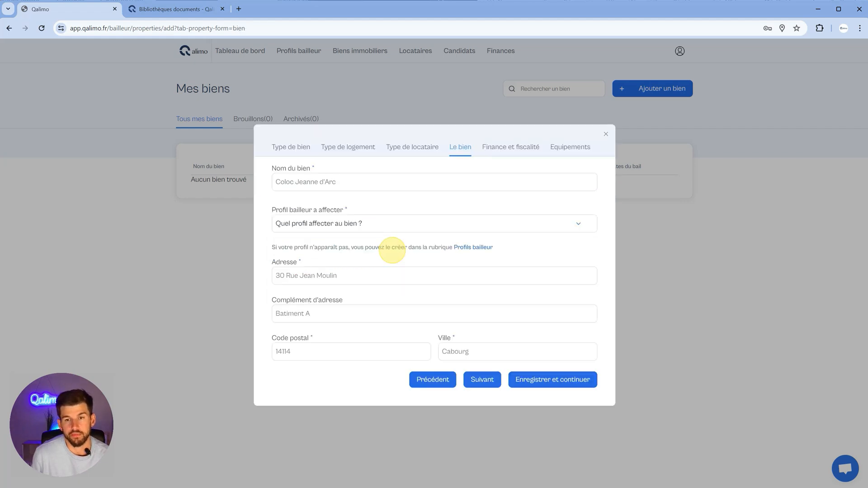
- Name the property "Appartement place des Vosges" and assign it to the SCI LA FAMILLE landlord profile
click(312, 181)
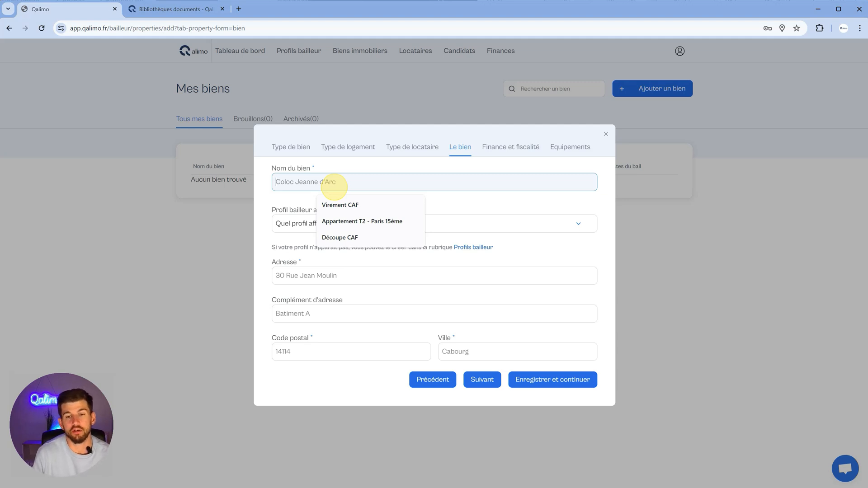
drag(294, 198, 294, 185)
click(302, 163)
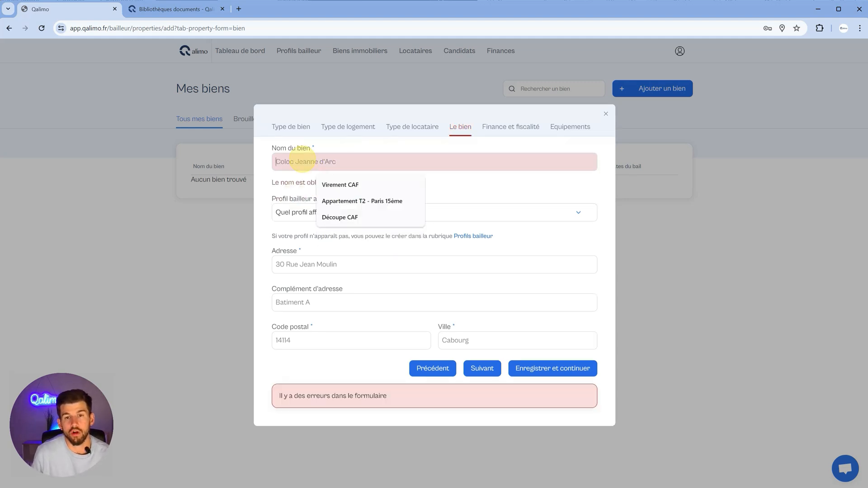
click(505, 195)
click(482, 162)
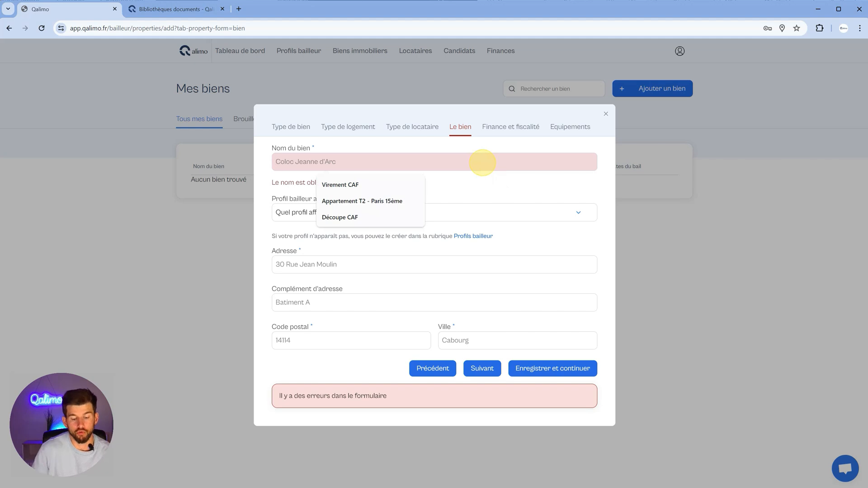
text(Apparte)
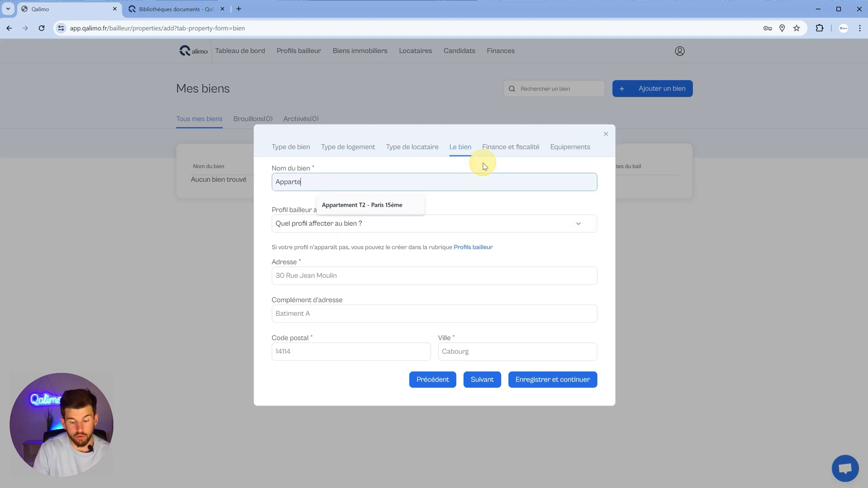
text(ment )
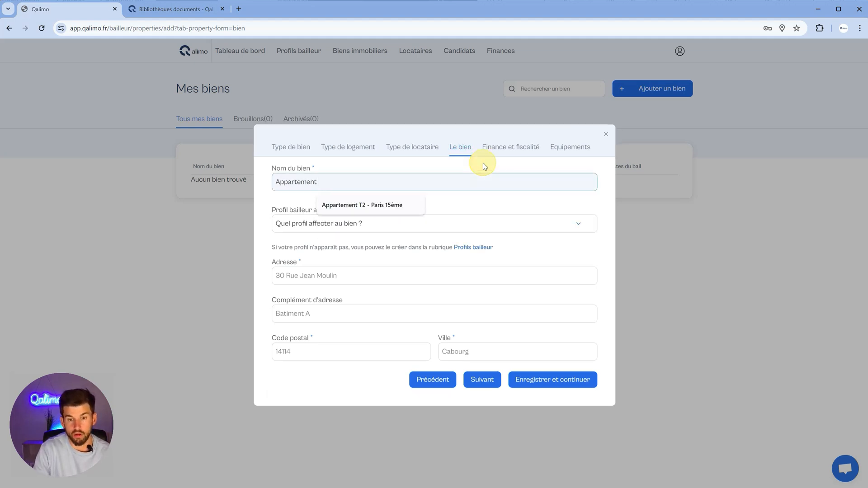
text(place d)
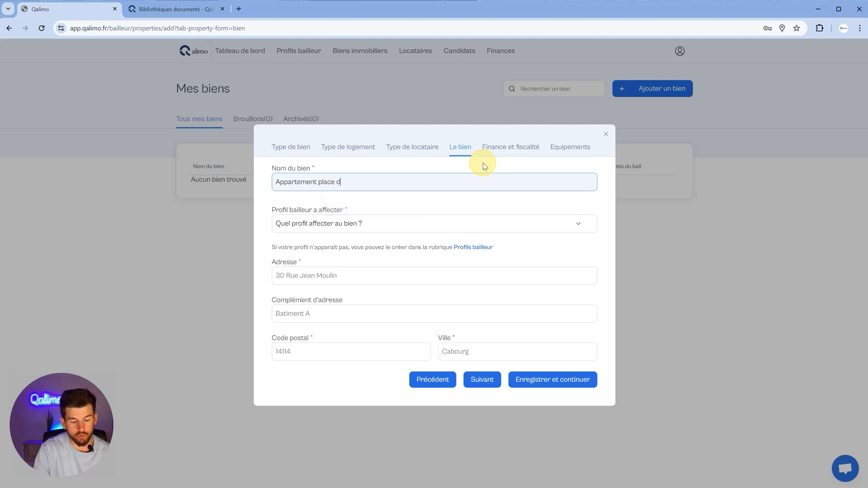
text(es Vosges)
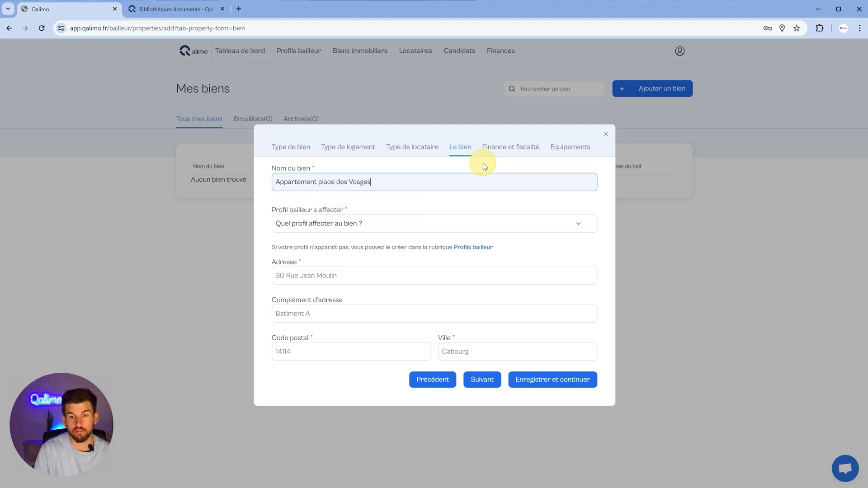
click(358, 224)
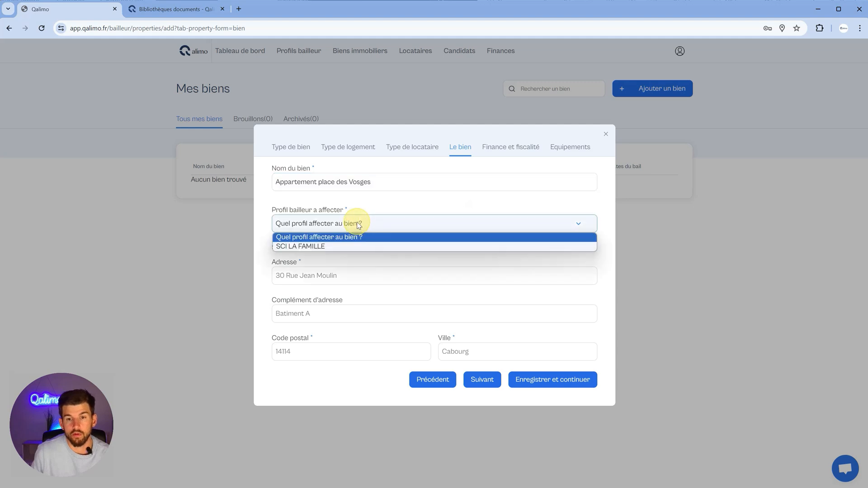
click(340, 246)
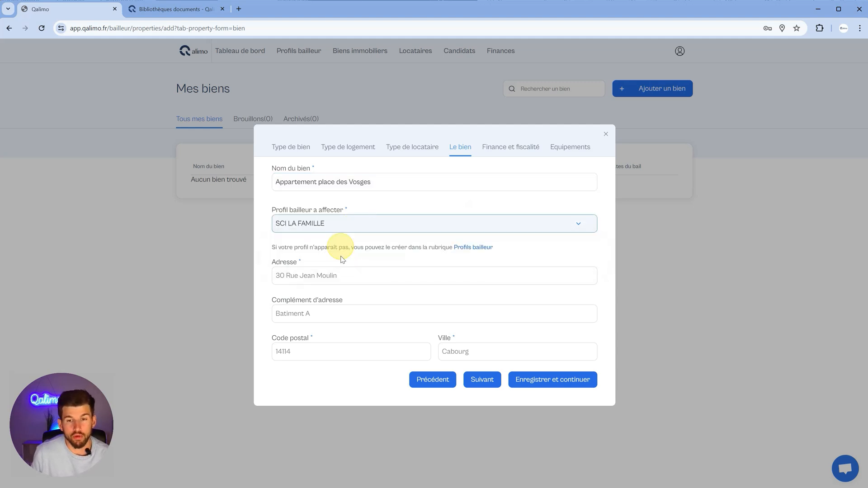
- Fill in the property's street address, postal code and city, and continue to the finance and tax details
click(334, 276)
text(1 la)
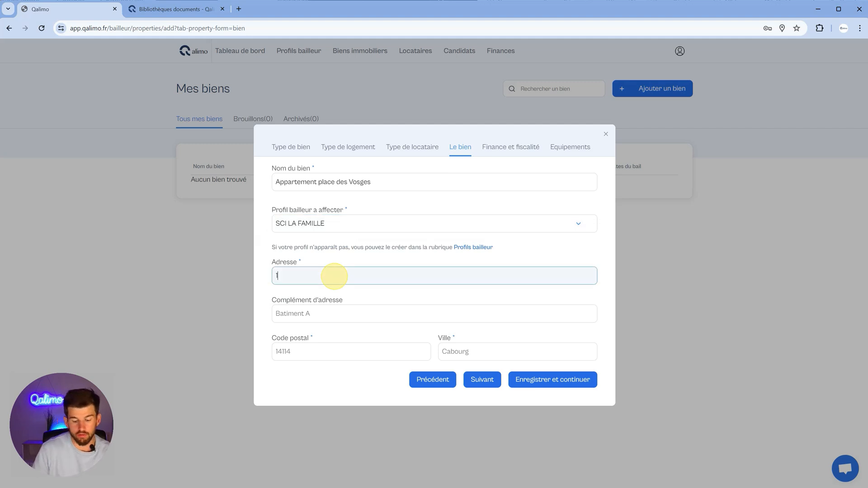
key(BackSpace)
key(BackSpace)
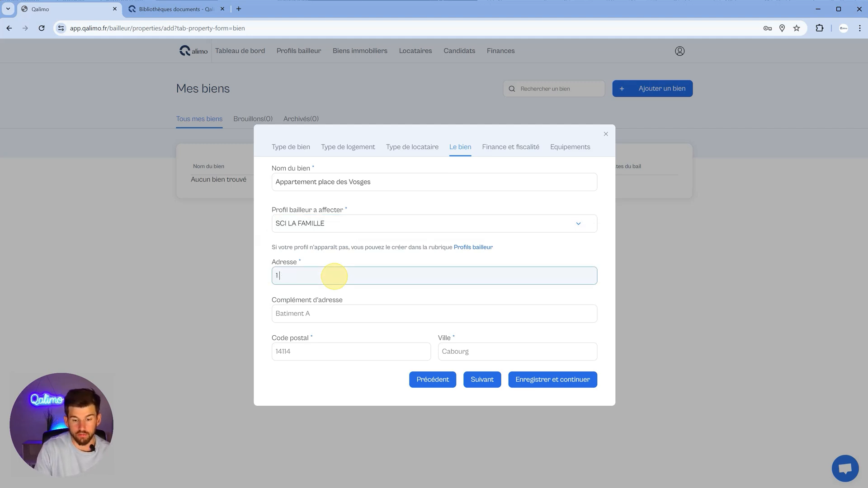
text(place des Vosges)
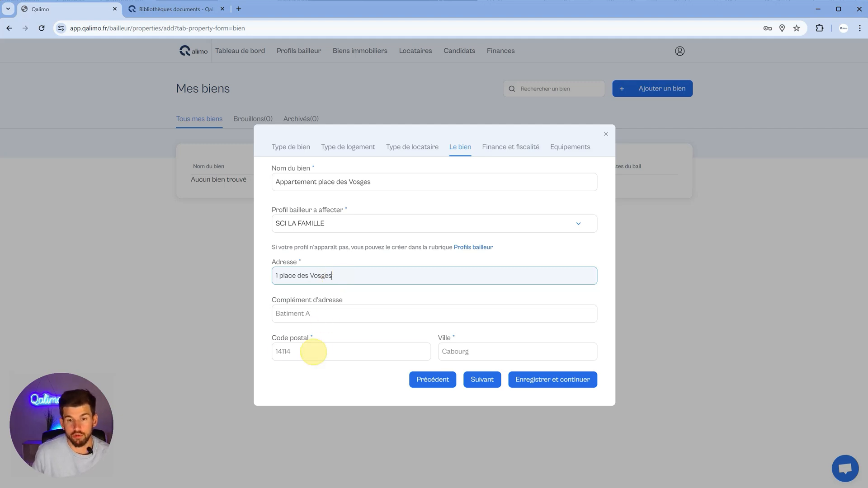
click(313, 351)
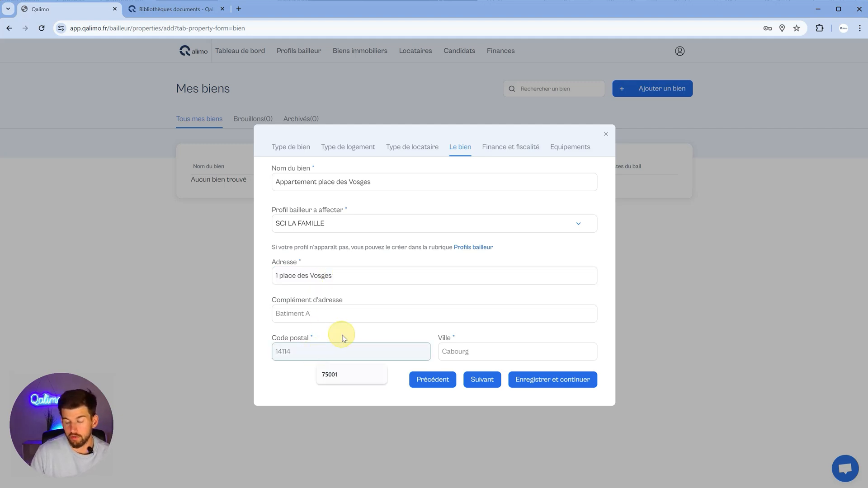
text(87000)
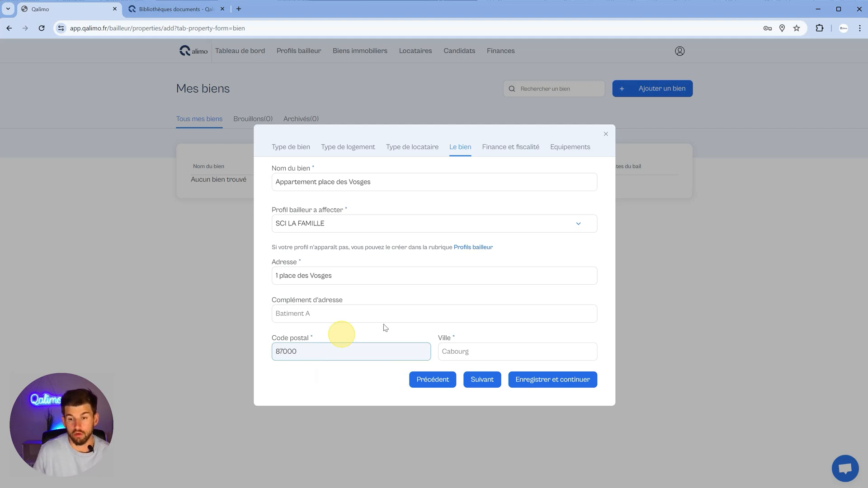
click(458, 350)
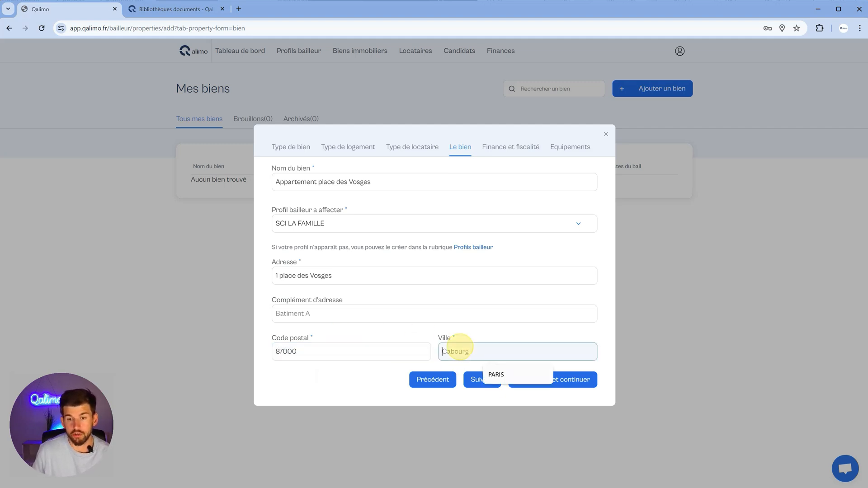
text(LIMOGES)
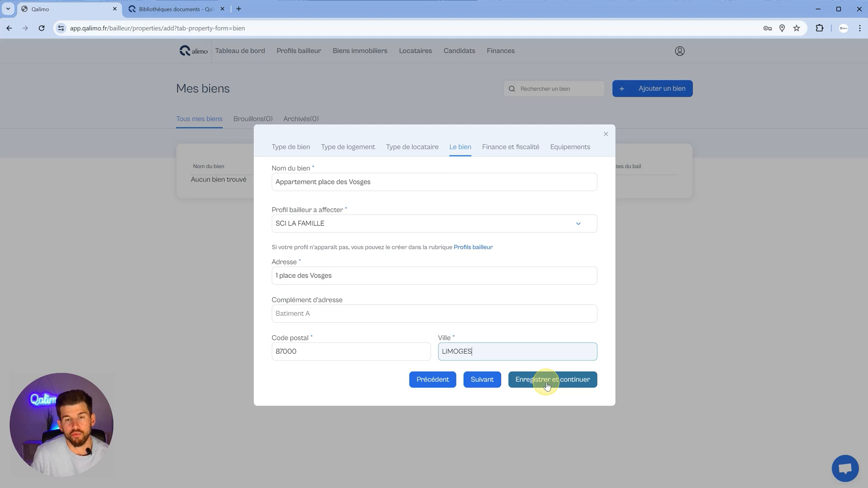
click(484, 381)
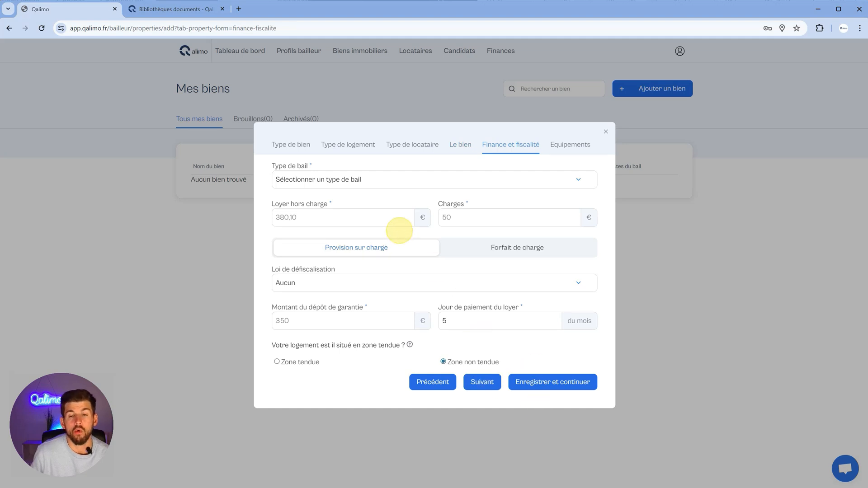
- Choose Meublé as the lease type and set the rent excluding charges to 400 €
click(376, 181)
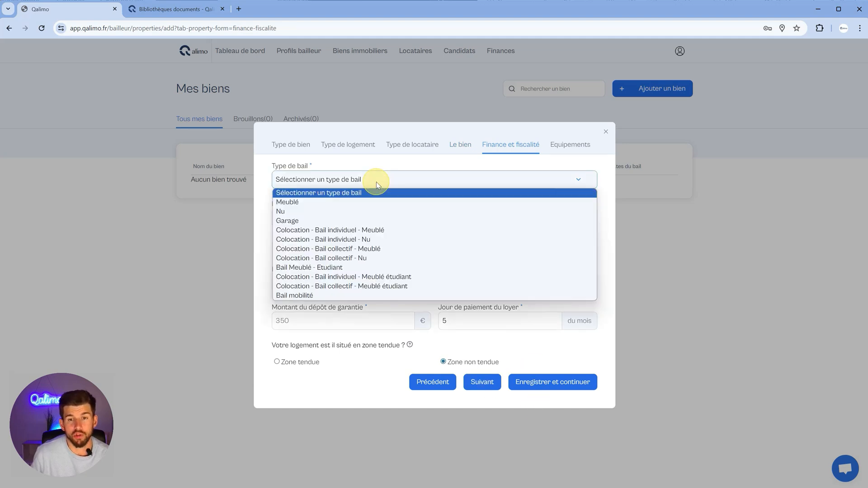
click(341, 207)
click(353, 218)
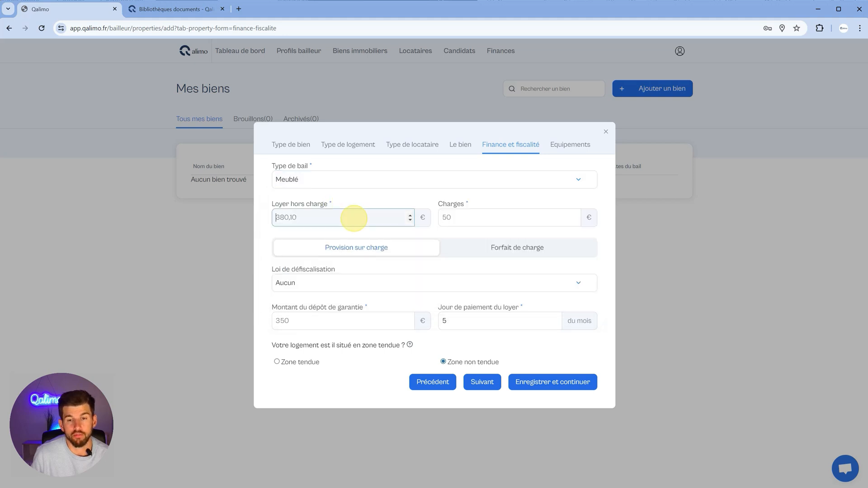
text(400)
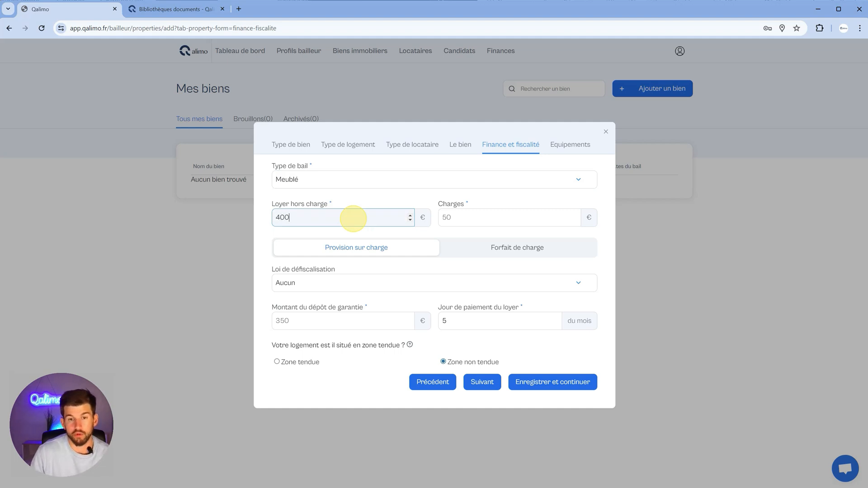
- Set the charges to 60 € and bill them as a flat rate (Forfait de charge)
click(490, 222)
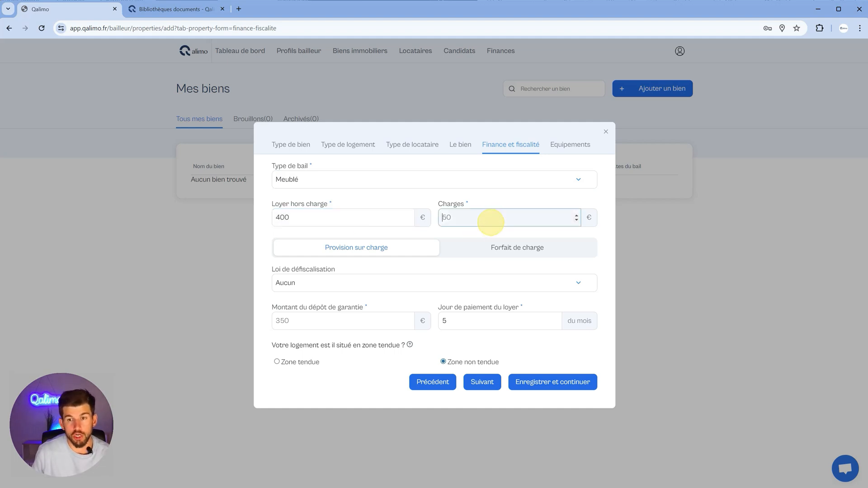
text(50)
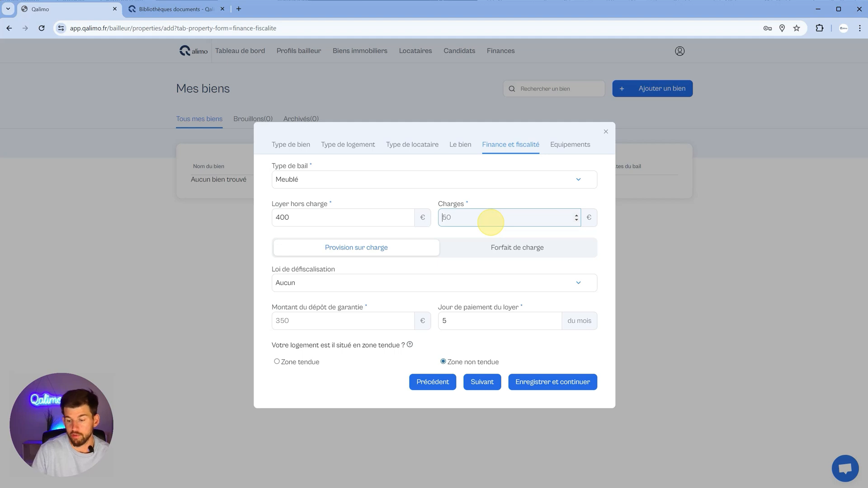
key(BackSpace)
key(BackSpace)
text(60)
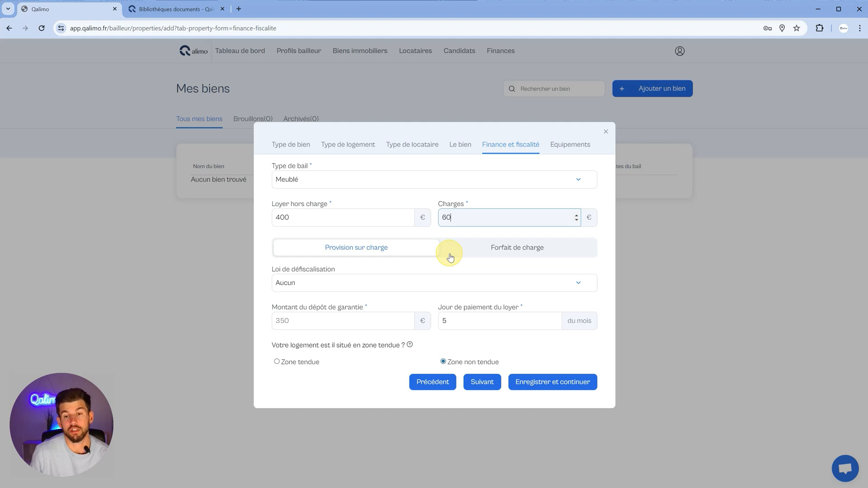
click(477, 250)
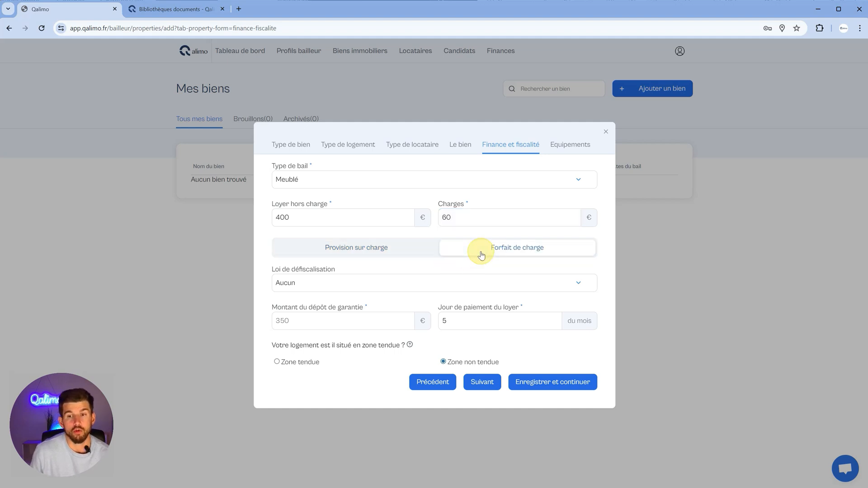
- Set the security deposit to 800 € and the rent payment day to 2
click(387, 281)
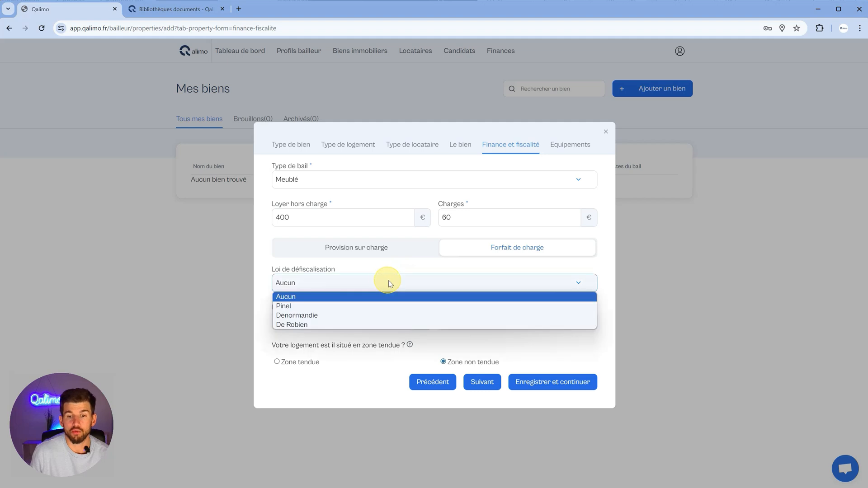
click(357, 273)
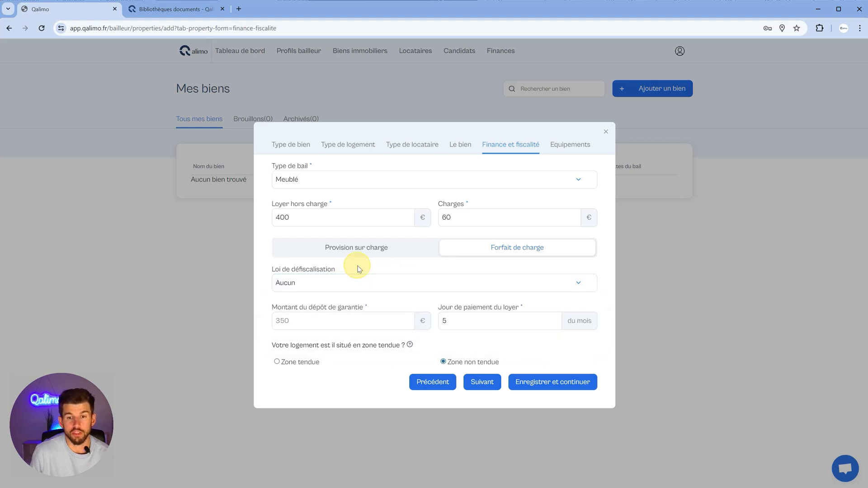
click(368, 323)
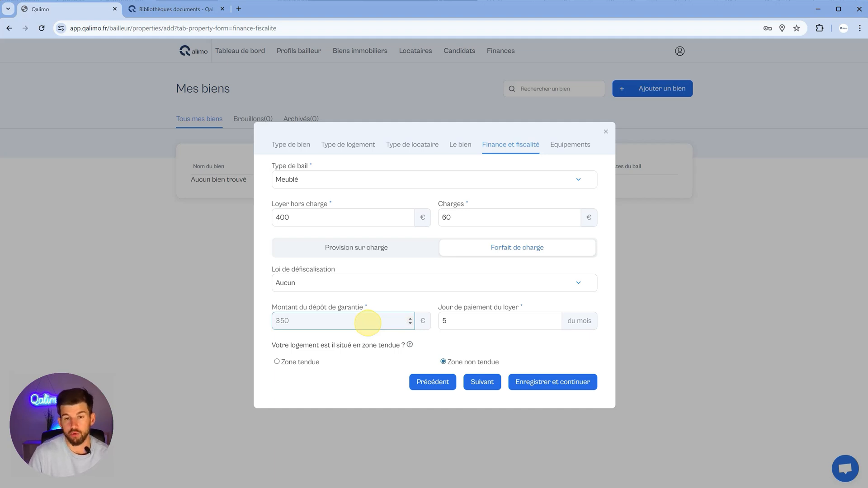
text(800)
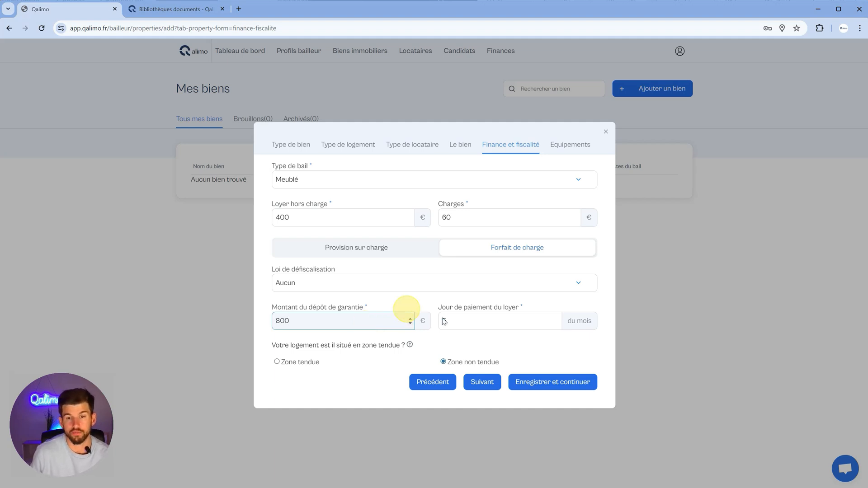
drag(469, 324, 437, 323)
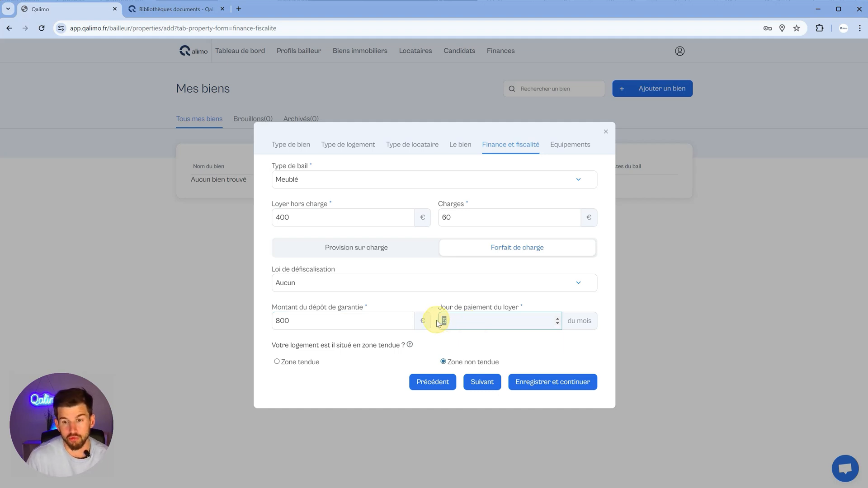
text(2)
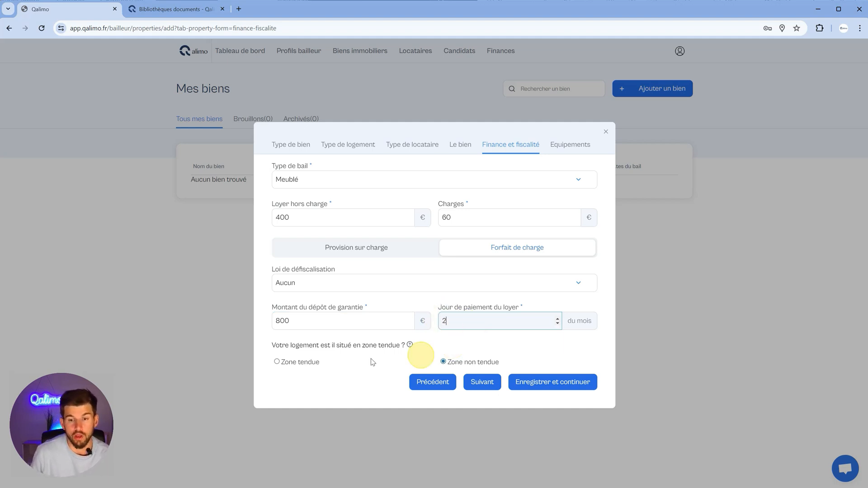
- Continue from the finance details to the equipment details and set the property to 4 rooms and 78 m² total area
mouse_move(409, 345)
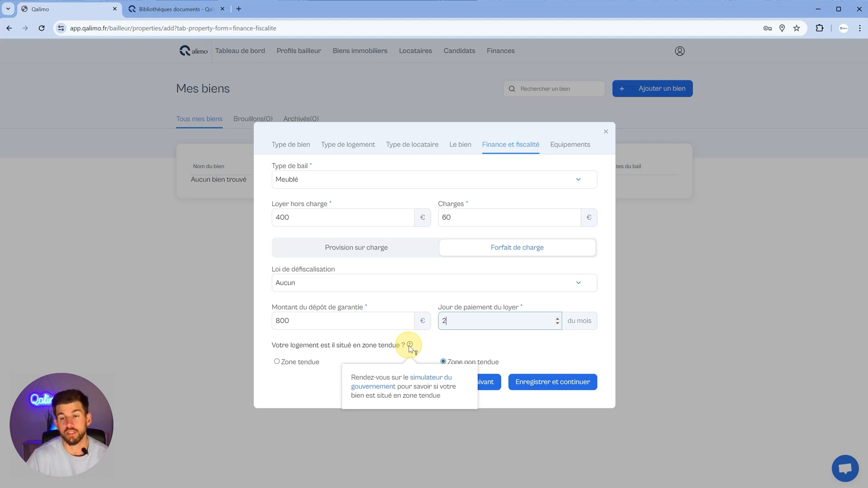
click(490, 388)
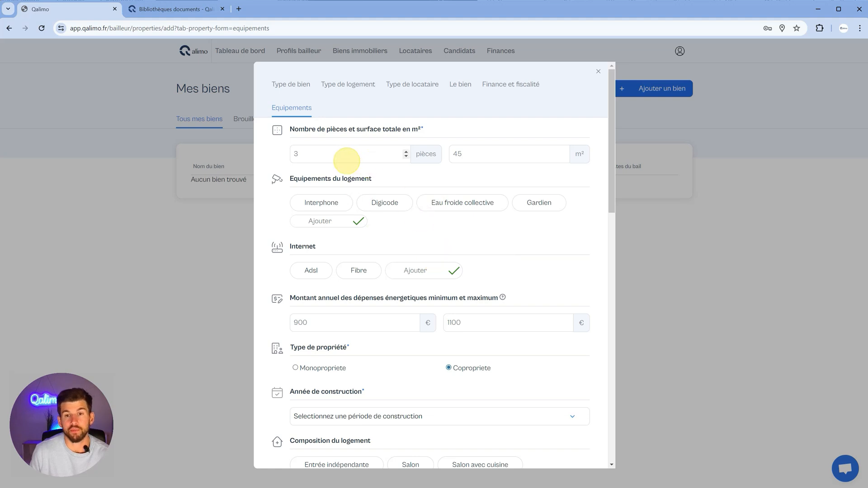
click(345, 159)
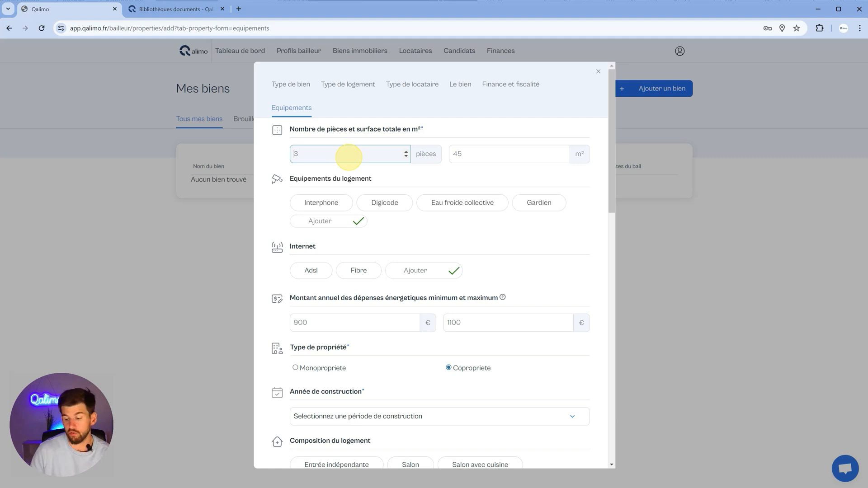
click(472, 153)
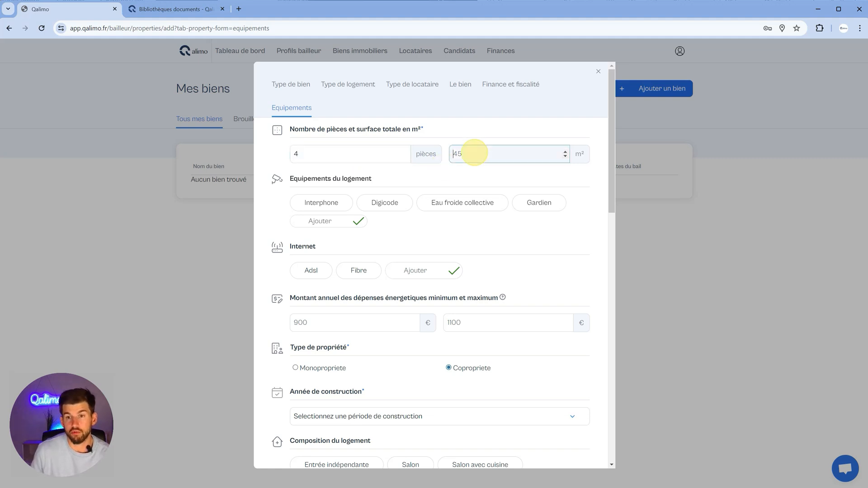
text(78)
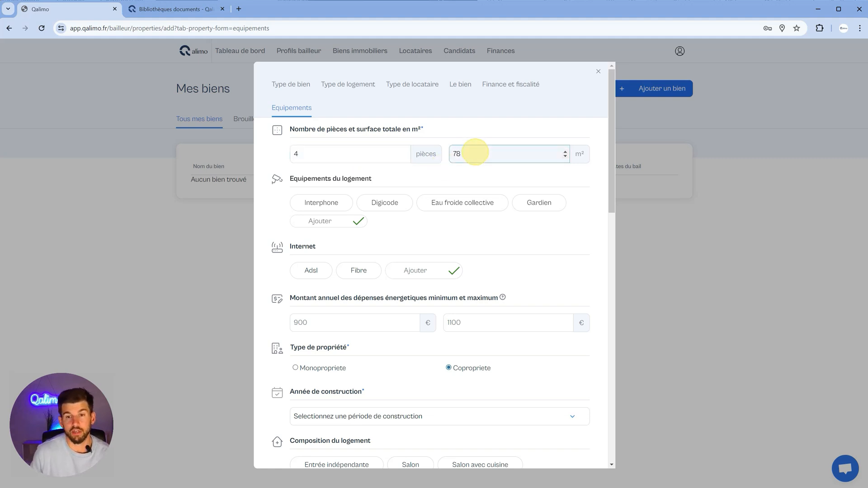
- Mark Interphone as the property's equipment and Fibre as its internet connection
click(332, 207)
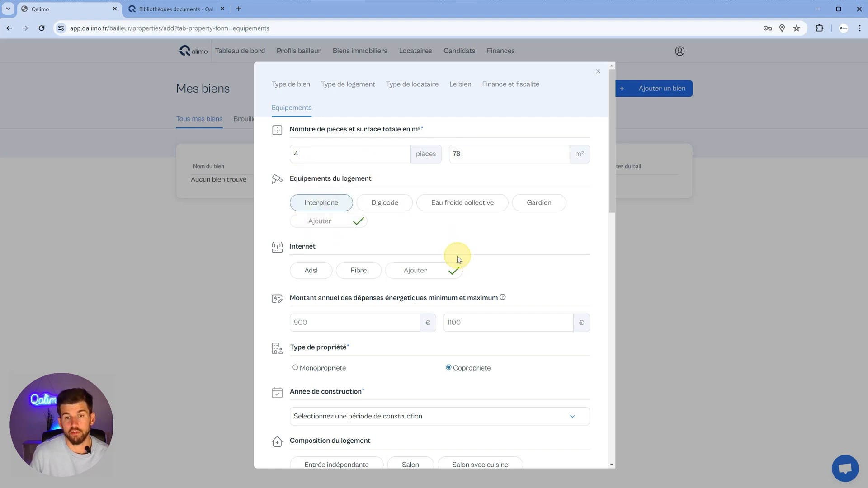
scroll(434, 244, down, 2)
click(357, 186)
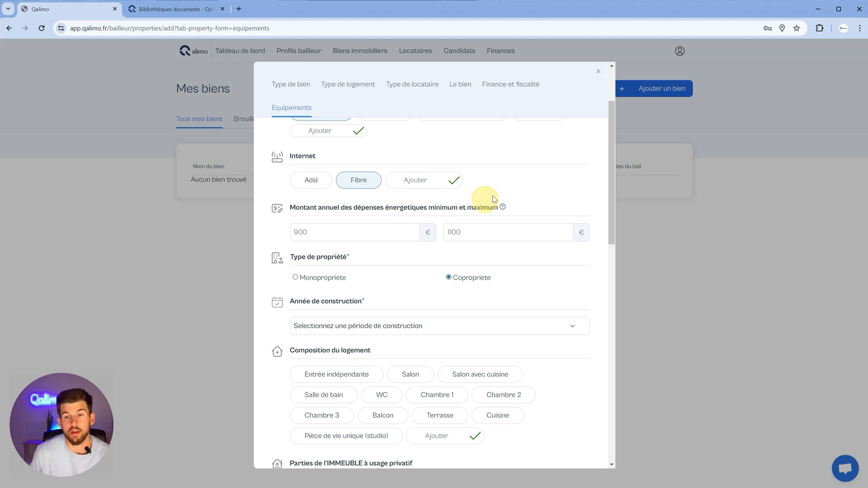
- Set the annual energy expenses to a minimum of 360 € and a maximum of 540 €
mouse_move(503, 208)
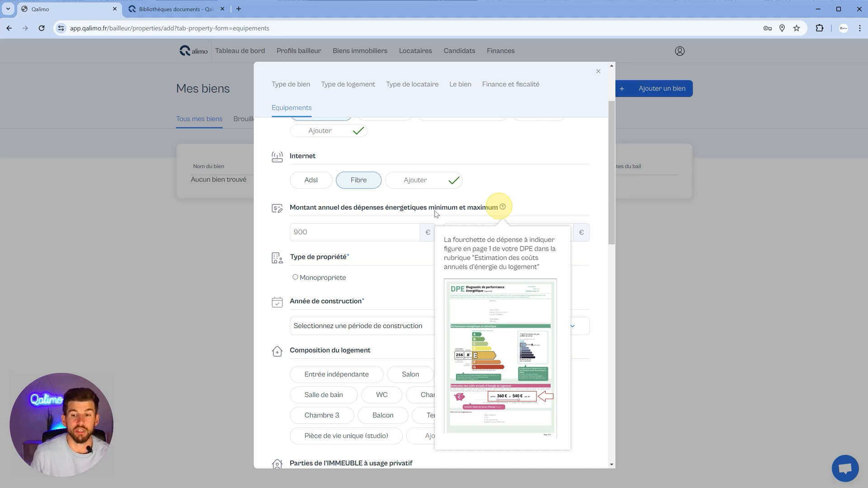
click(355, 236)
text(360)
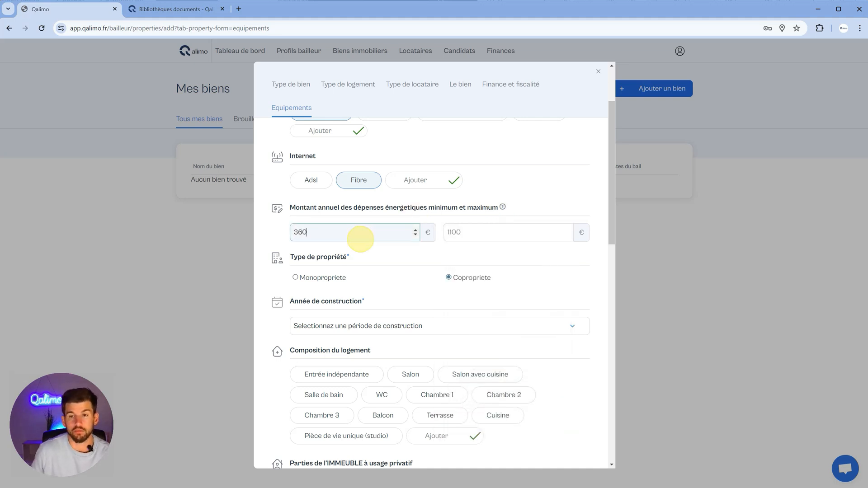
click(457, 232)
text(540)
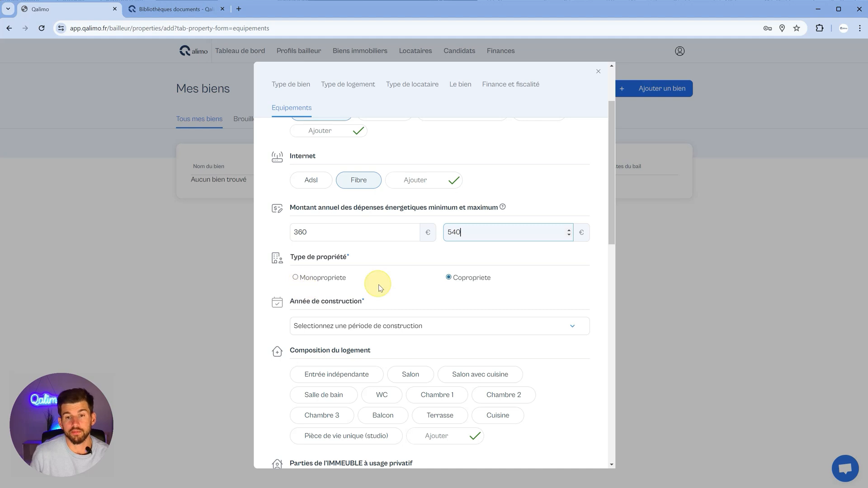
- Set the construction period to avant 1949
scroll(380, 281, down, 1)
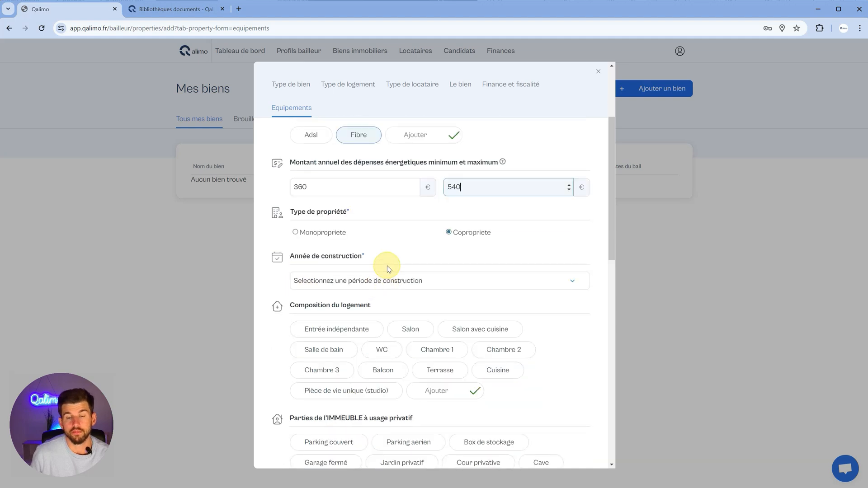
scroll(388, 267, down, 1)
click(355, 236)
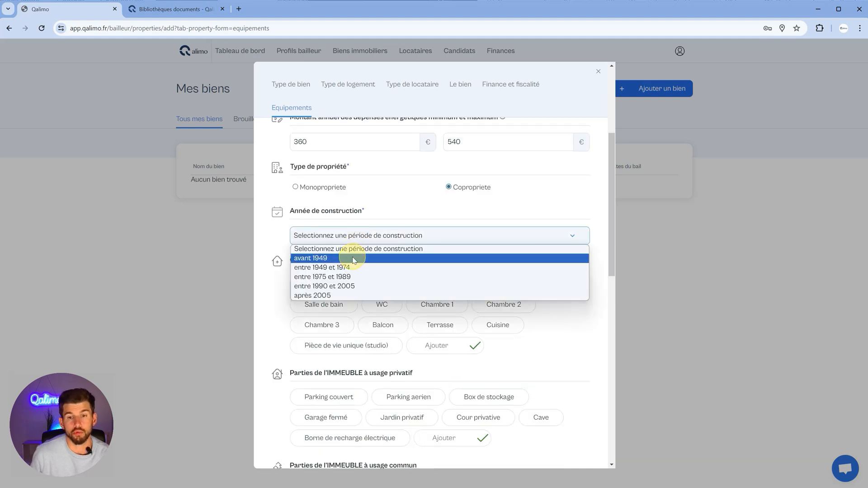
click(354, 260)
scroll(384, 271, down, 1)
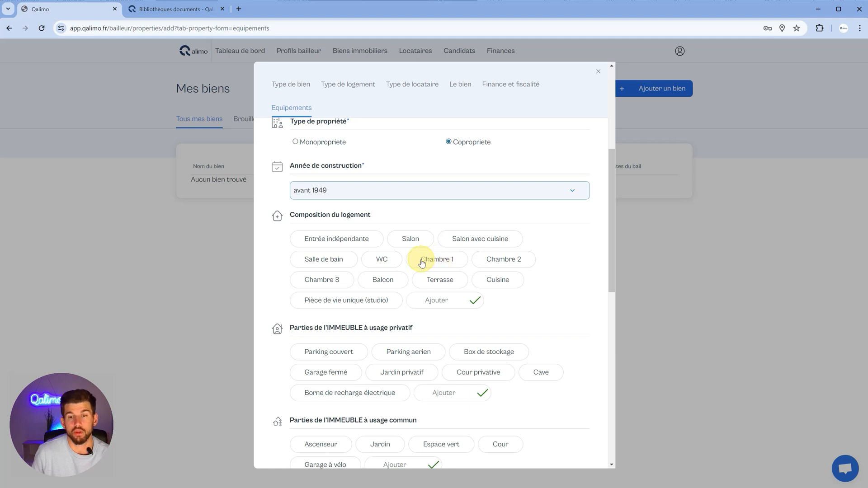
- Select Entrée indépendante, Salon avec cuisine, Salle de bain, WC, Chambre 1 and Chambre 2 as the rooms composing the dwelling
scroll(420, 256, up, 4)
scroll(421, 254, up, 1)
scroll(420, 254, down, 3)
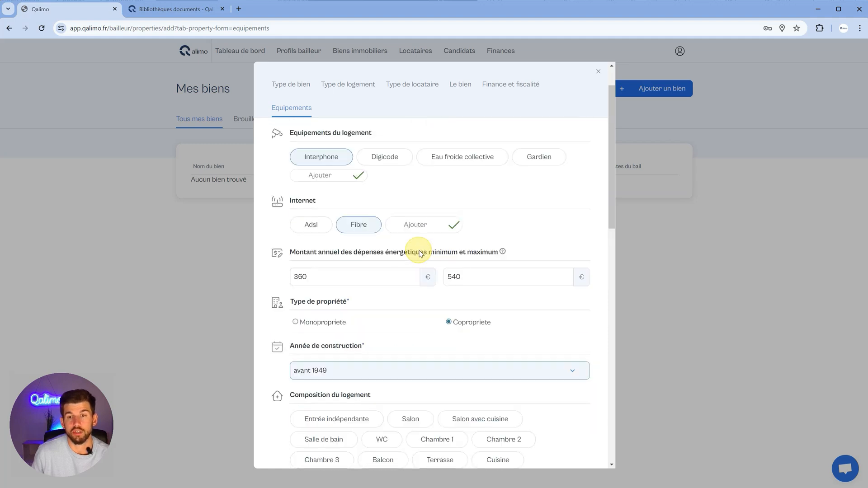
scroll(419, 253, down, 2)
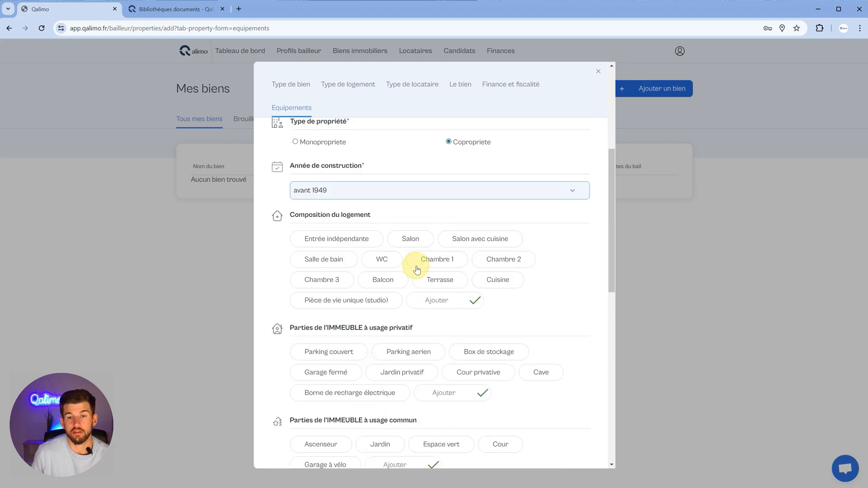
click(356, 243)
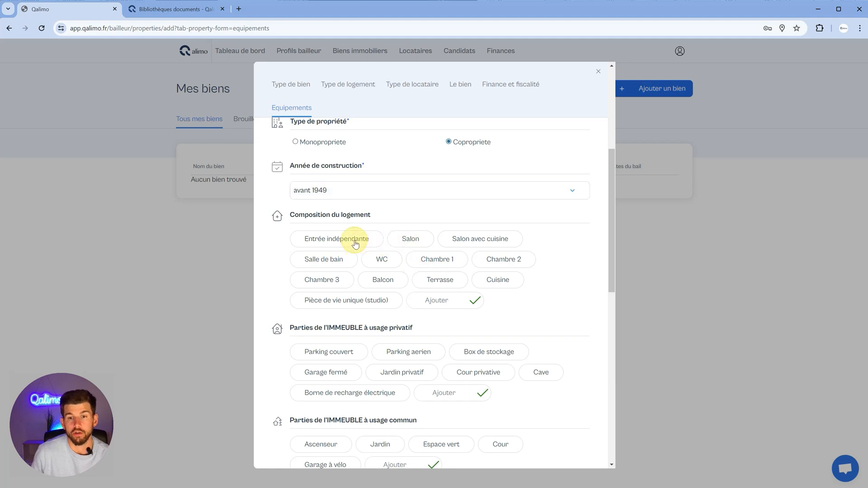
click(467, 245)
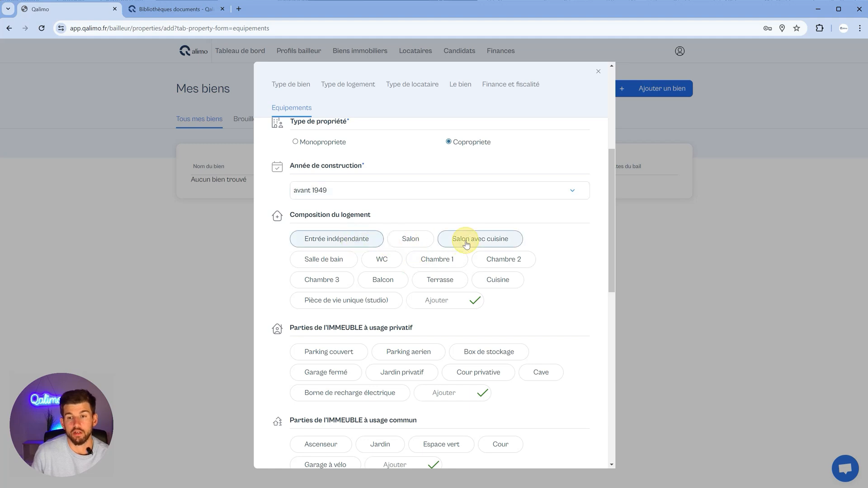
click(330, 260)
click(385, 262)
click(430, 262)
click(483, 267)
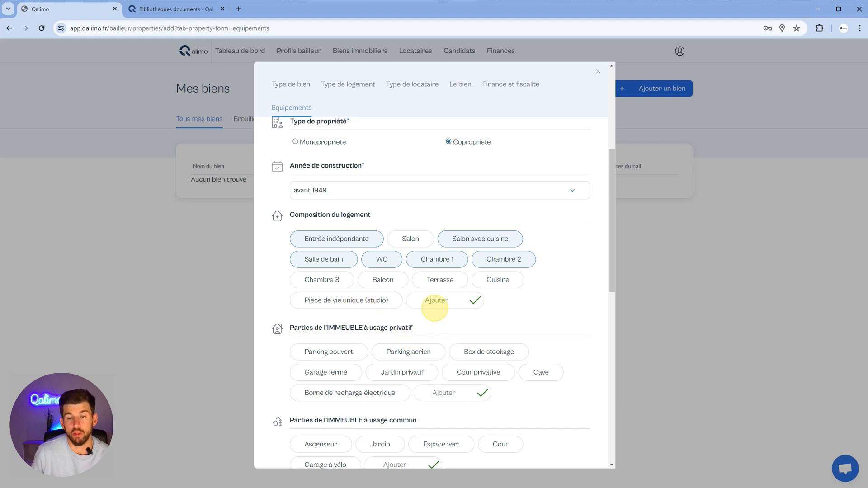
- Add a custom room named Bureau to the dwelling's composition
click(434, 302)
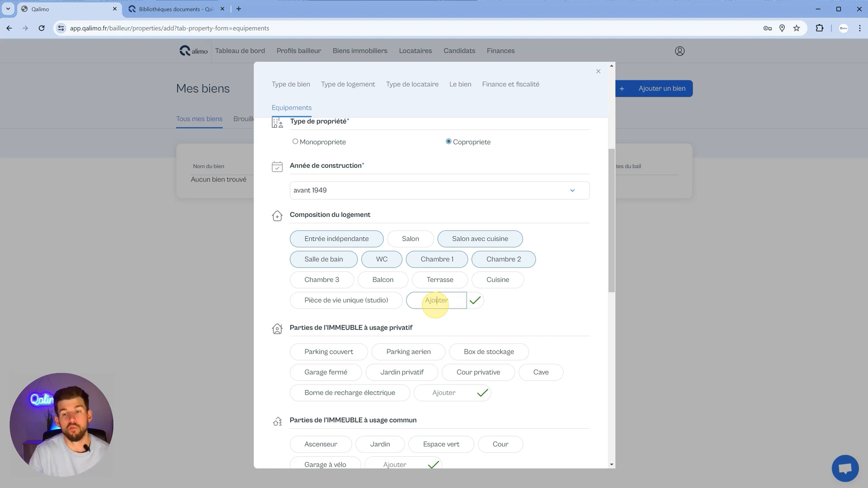
text(Bur)
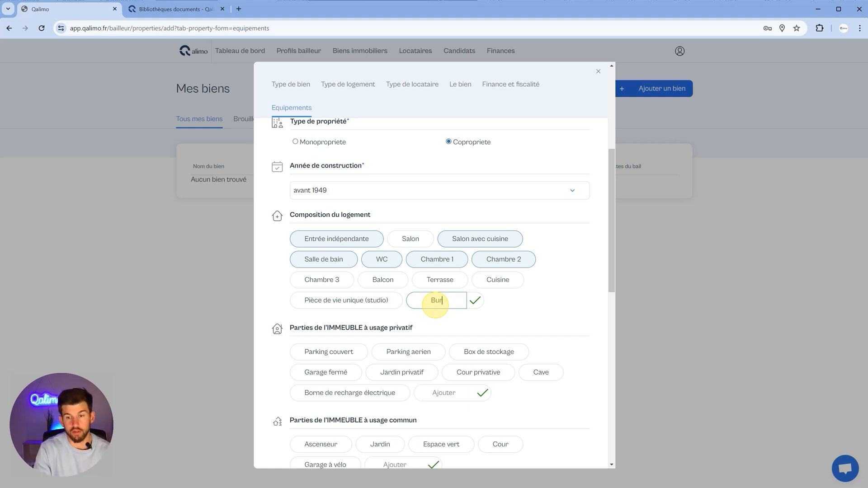
text(eau)
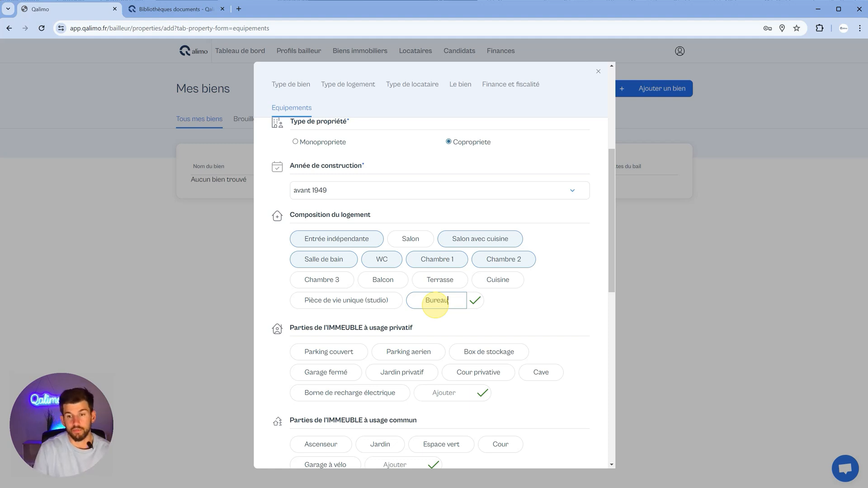
click(481, 306)
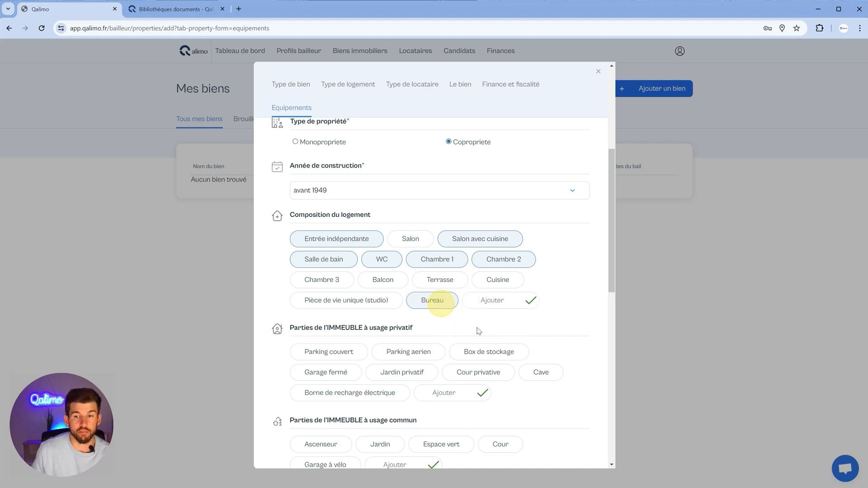
- Mark Jardin privatif as a private part of the building, and Ascenseur and Garage à vélo as shared parts
scroll(470, 335, down, 1)
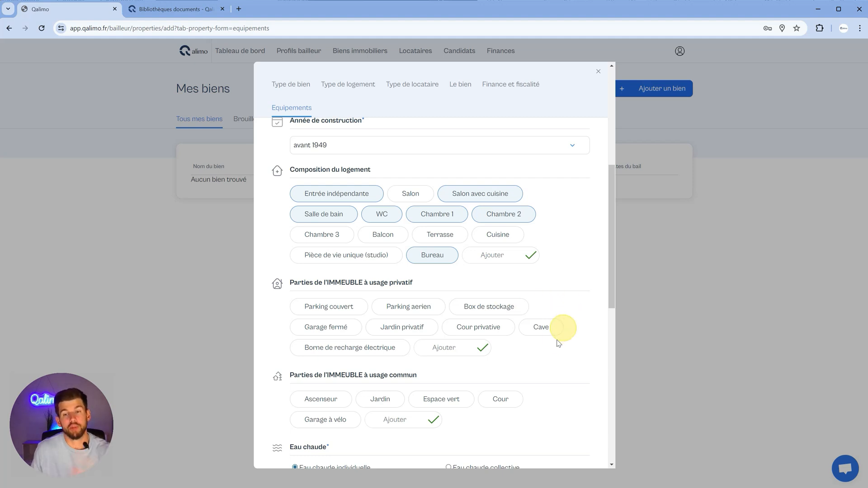
click(412, 334)
scroll(518, 379, down, 2)
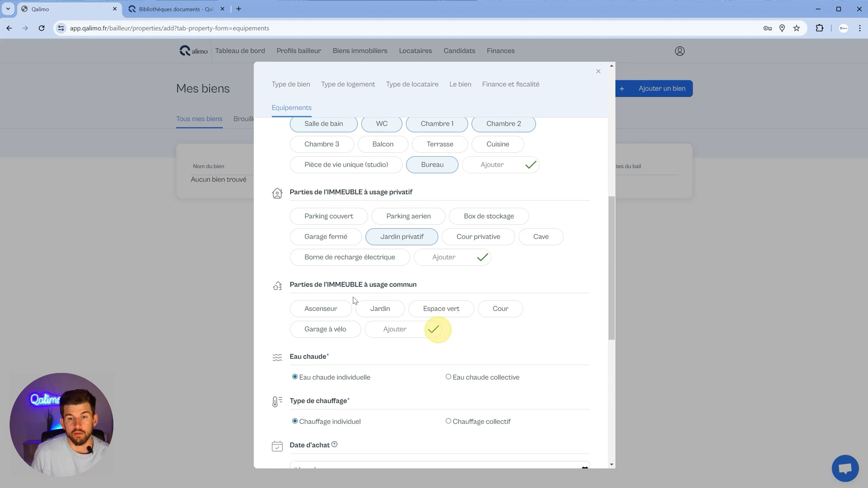
click(328, 316)
click(351, 337)
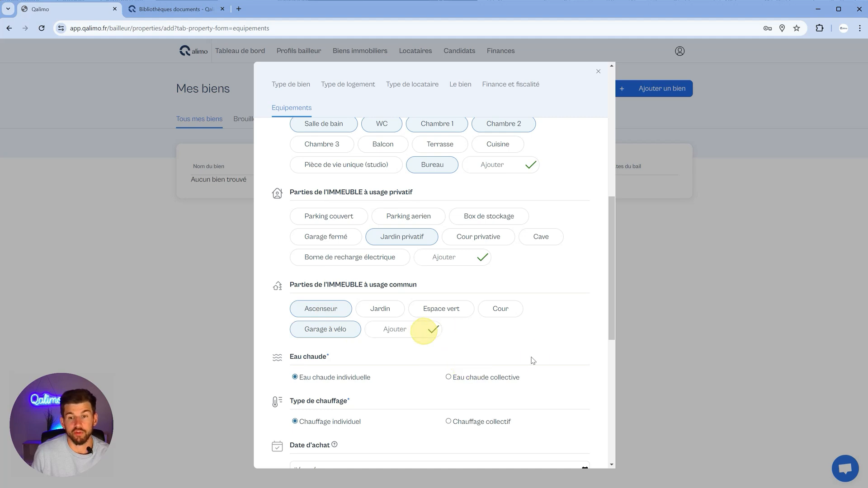
- Enter the dwelling's tax identification number, leaving the purchase date and IBAN empty
scroll(529, 360, down, 1)
scroll(523, 364, down, 1)
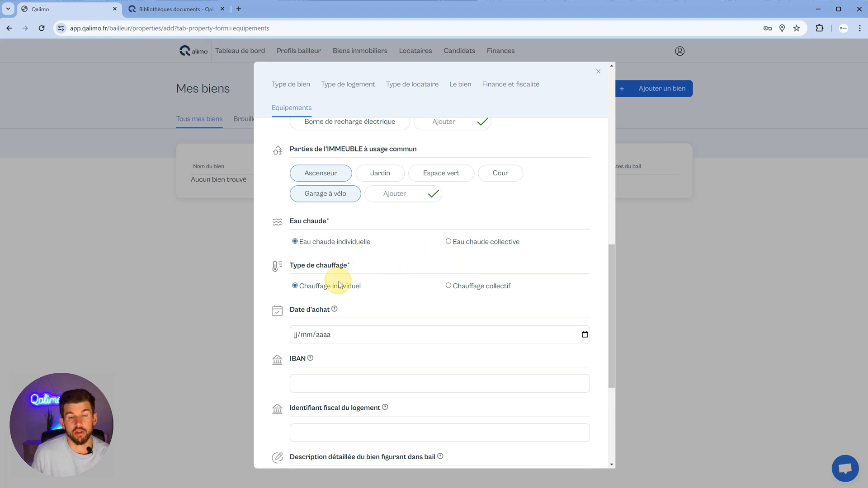
scroll(401, 291, down, 2)
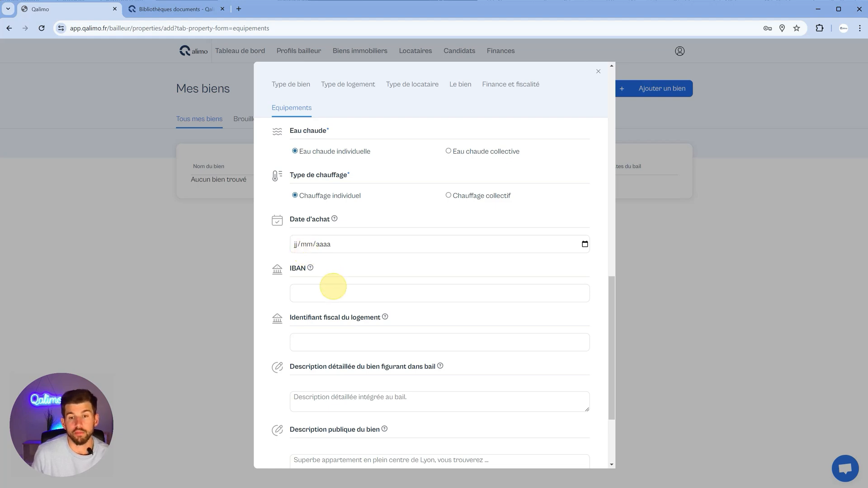
mouse_move(314, 272)
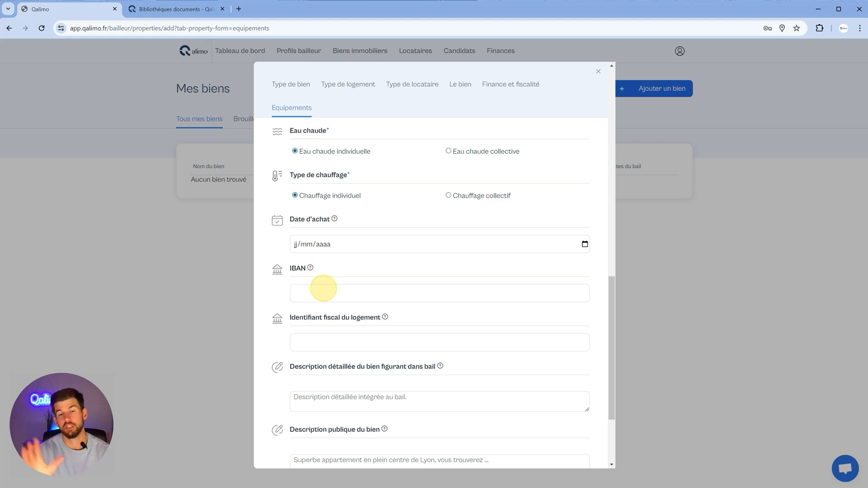
click(326, 338)
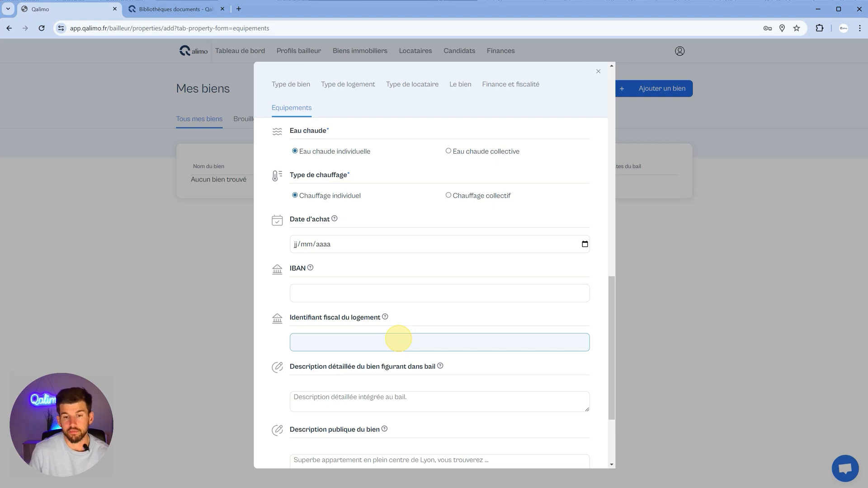
text(123456789)
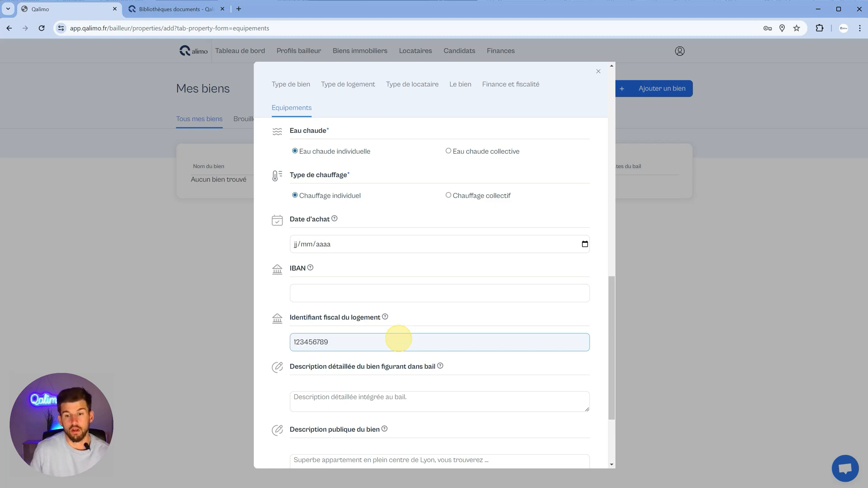
- Leave the descriptions and the specific lease article blank and validate the new property
scroll(398, 338, down, 2)
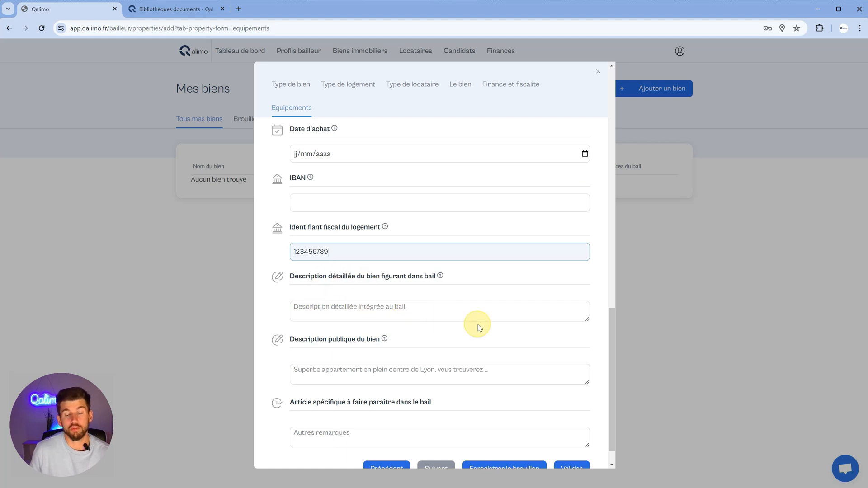
scroll(450, 312, down, 1)
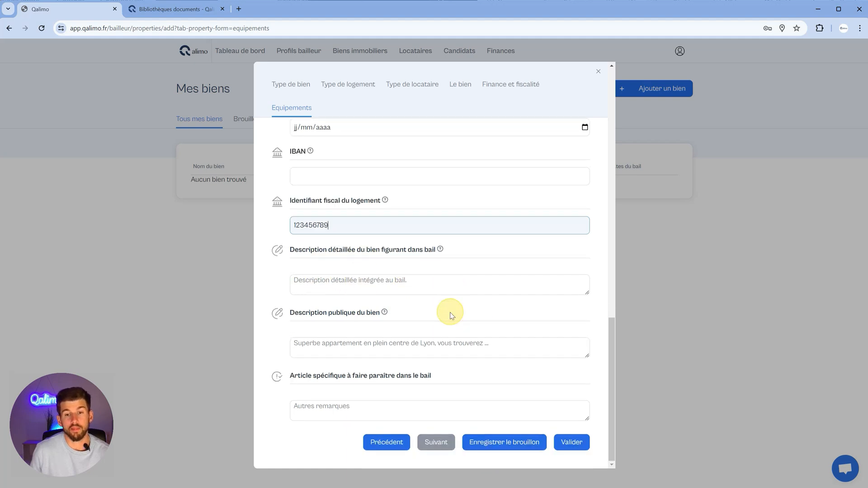
click(413, 349)
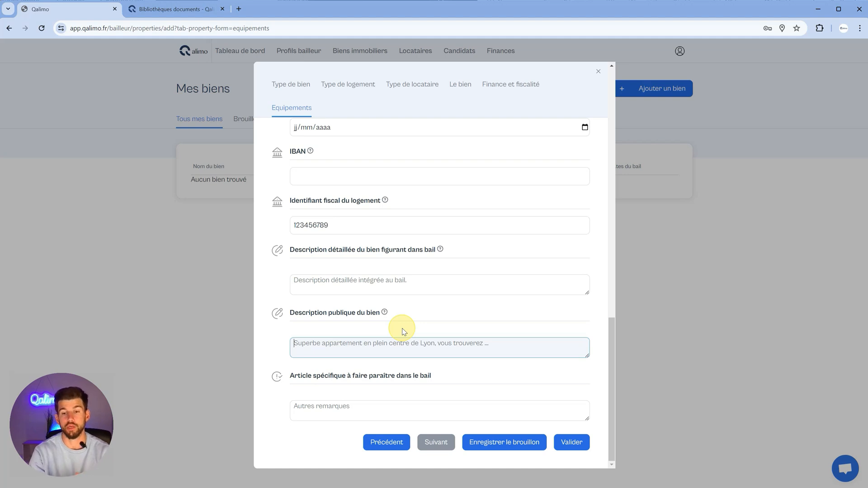
click(348, 408)
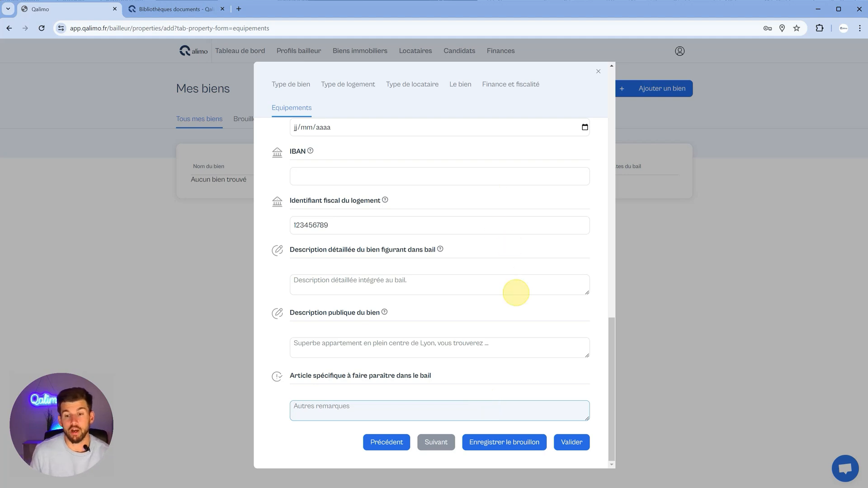
click(573, 442)
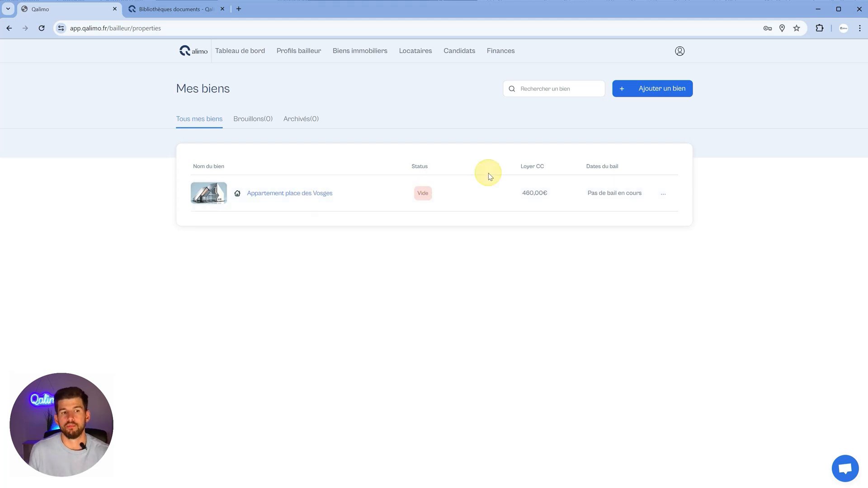
- Start a new commercial or professional property and examine its finance and tax fields, including the available lease types
click(662, 94)
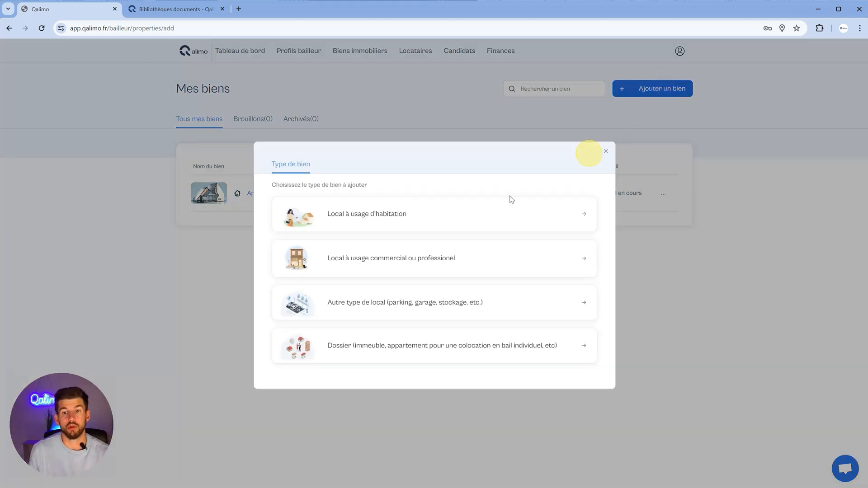
click(398, 263)
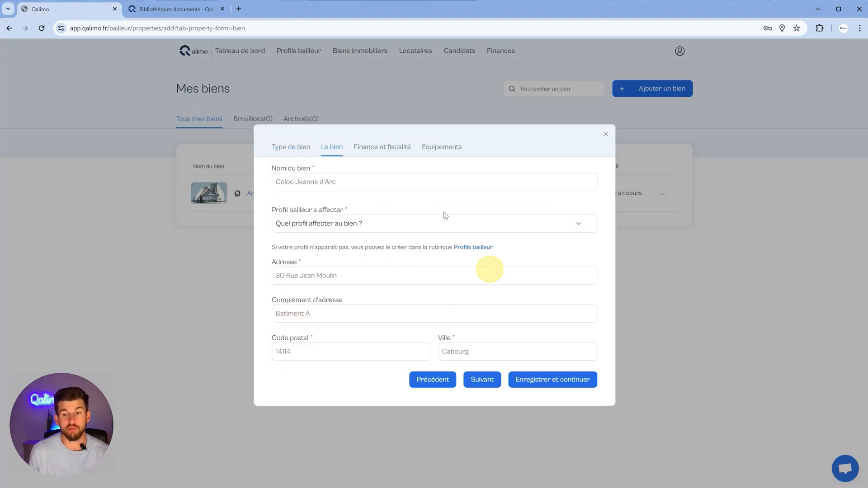
click(379, 149)
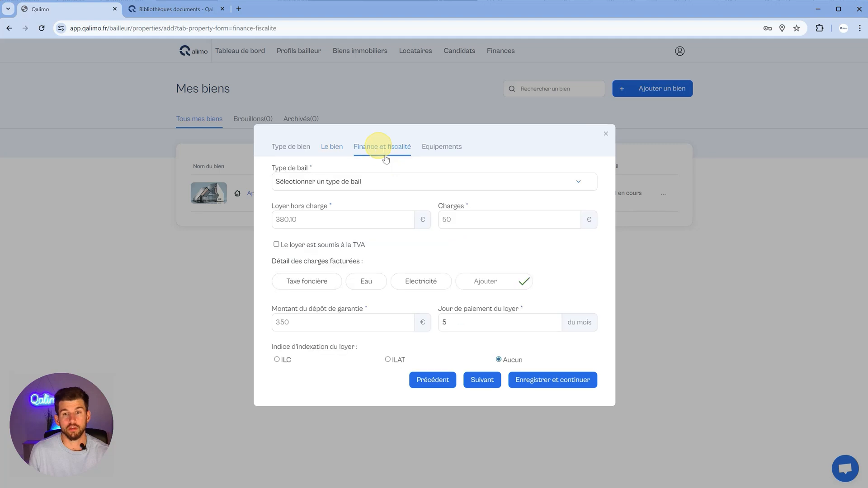
click(367, 179)
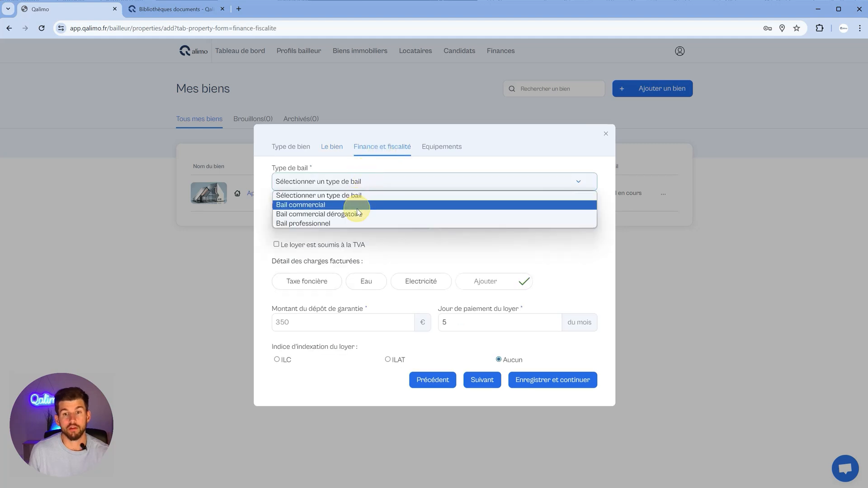
click(432, 246)
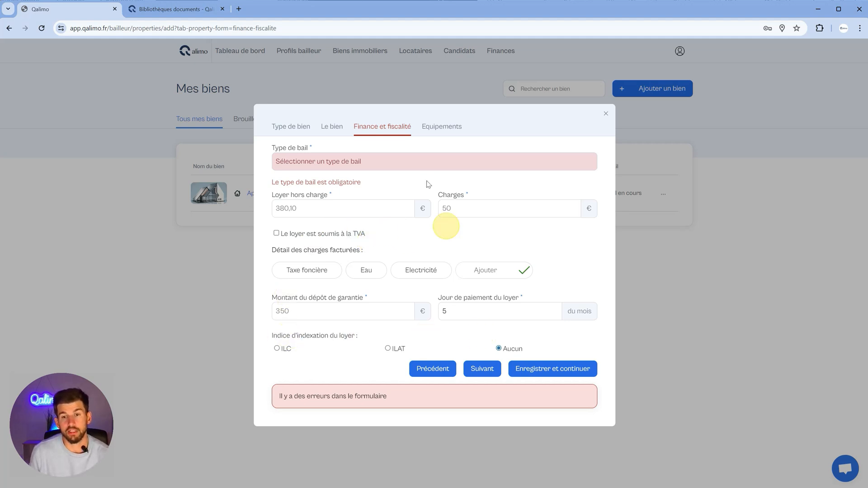
- Review the equipment fields of the commercial property form, from room composition to the specific lease article, and close the form without saving
click(439, 128)
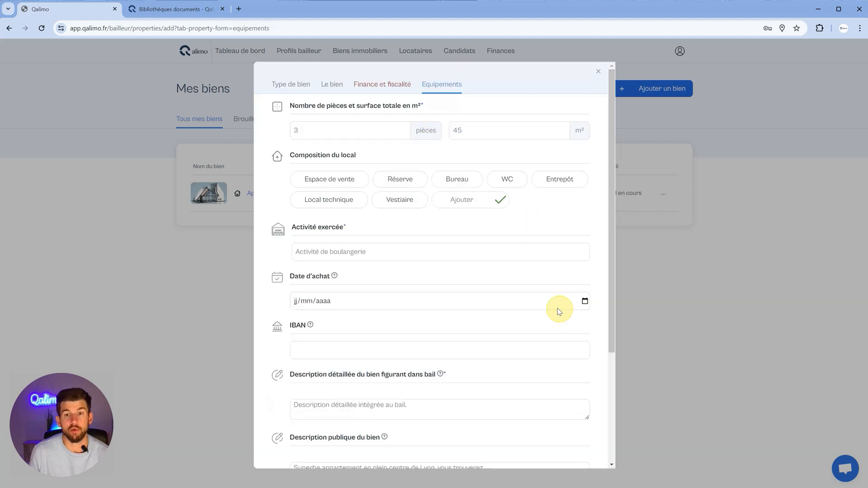
scroll(533, 310, down, 1)
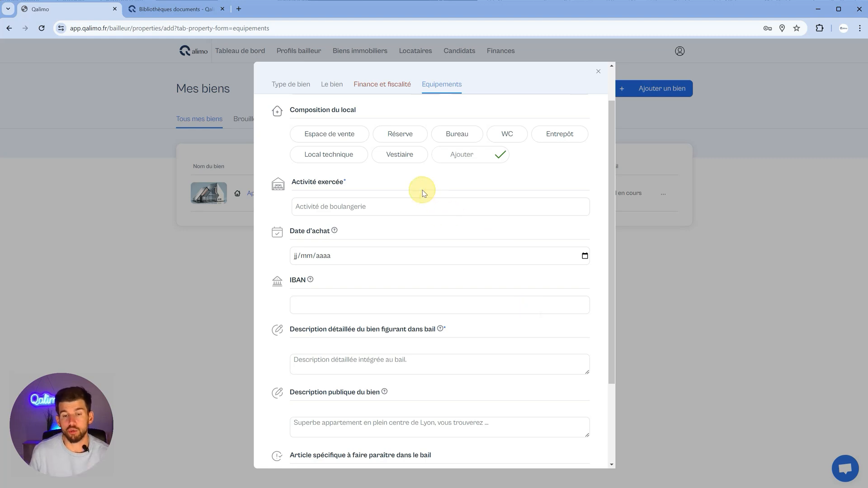
scroll(423, 190, down, 1)
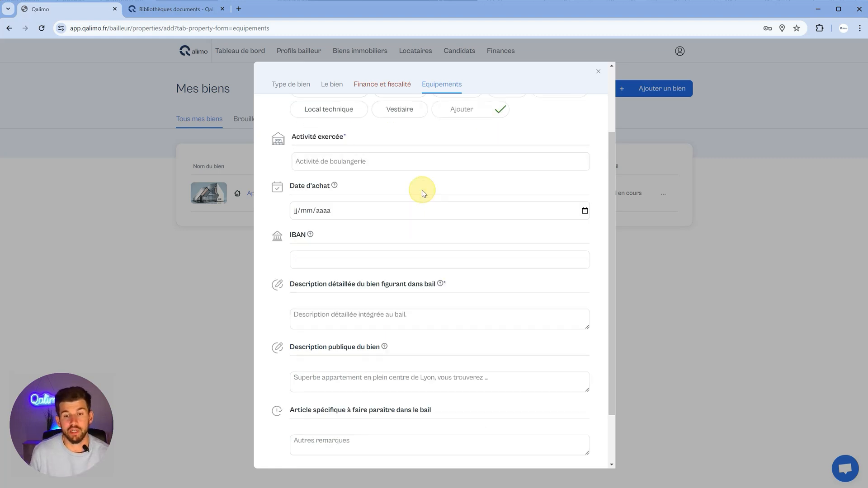
scroll(422, 190, down, 2)
scroll(421, 189, up, 3)
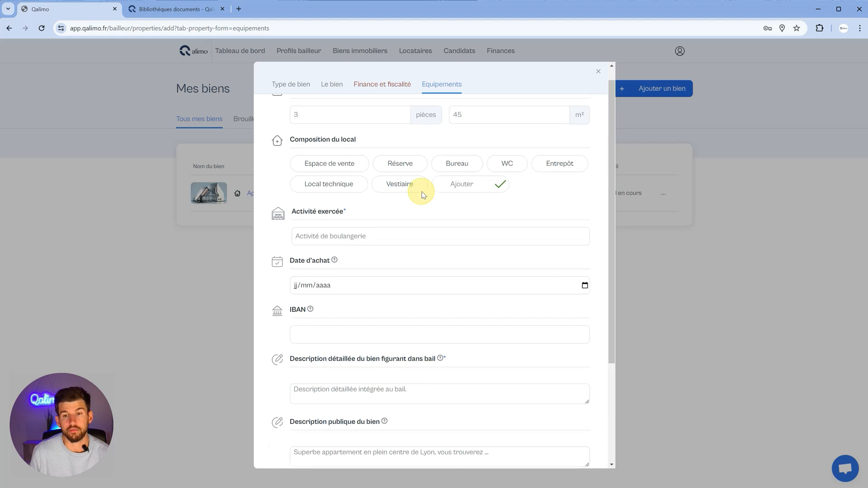
scroll(422, 193, up, 1)
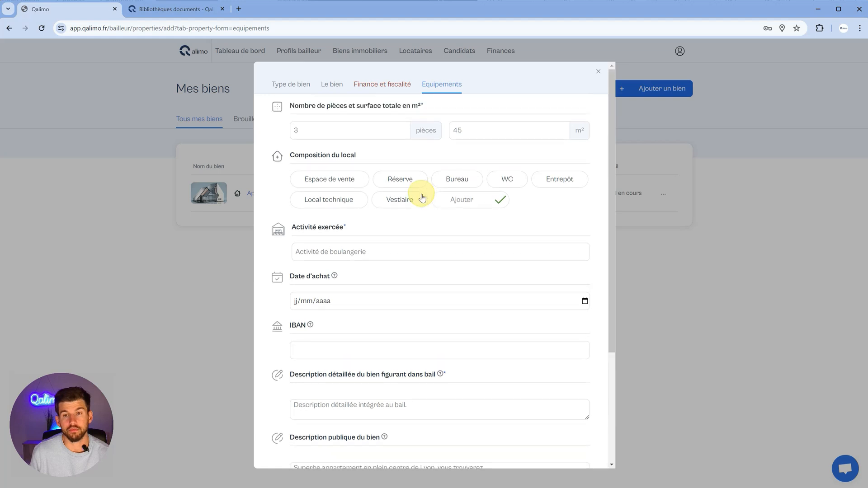
click(598, 71)
click(392, 272)
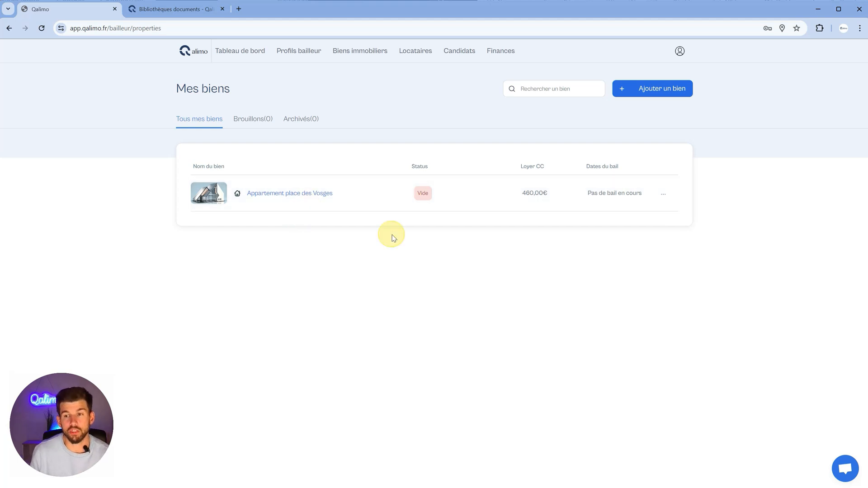
- Duplicate Appartement place des Vosges, and duplicate the resulting copy to have three apartments
click(662, 194)
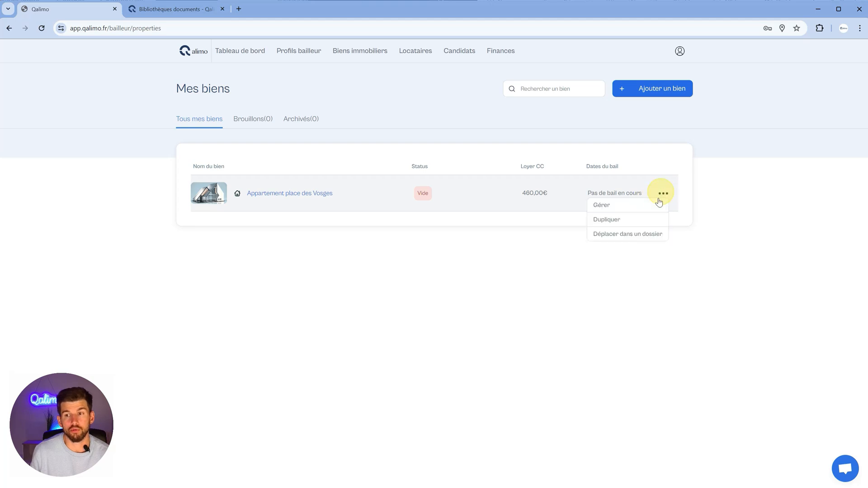
click(638, 222)
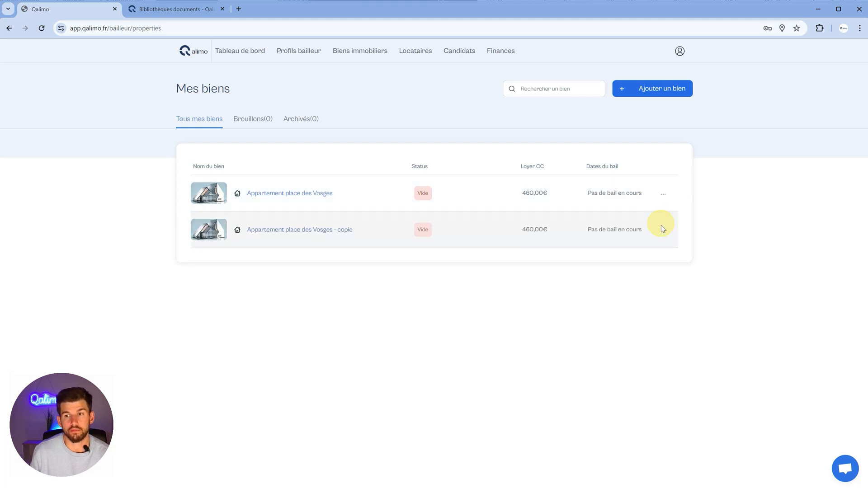
click(662, 229)
click(649, 254)
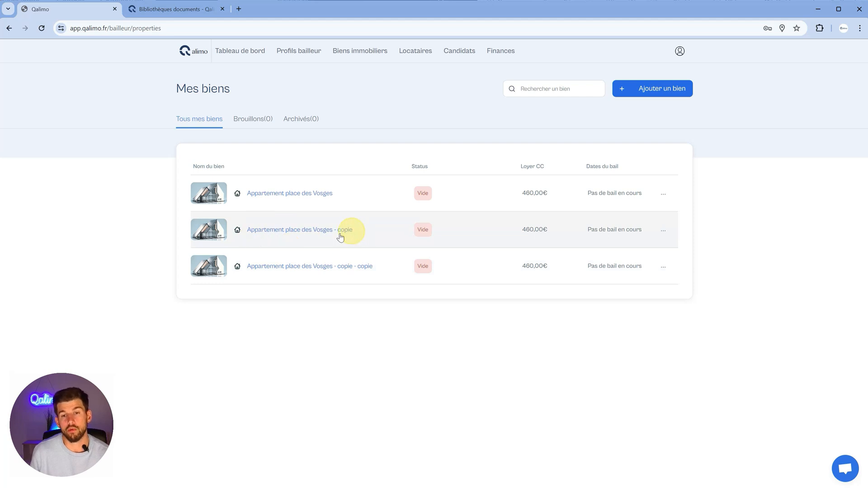
- Rename the first duplicated apartment as Appartement 1er étage - place des Vosges and validate the change
click(284, 234)
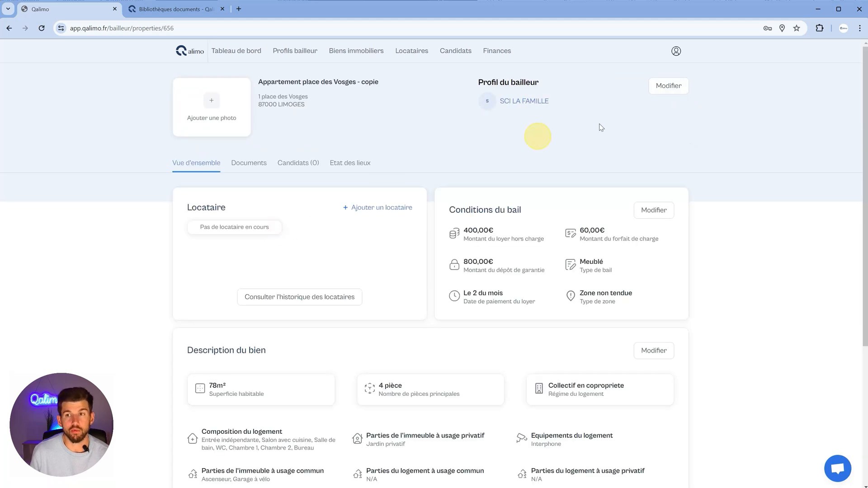
click(662, 92)
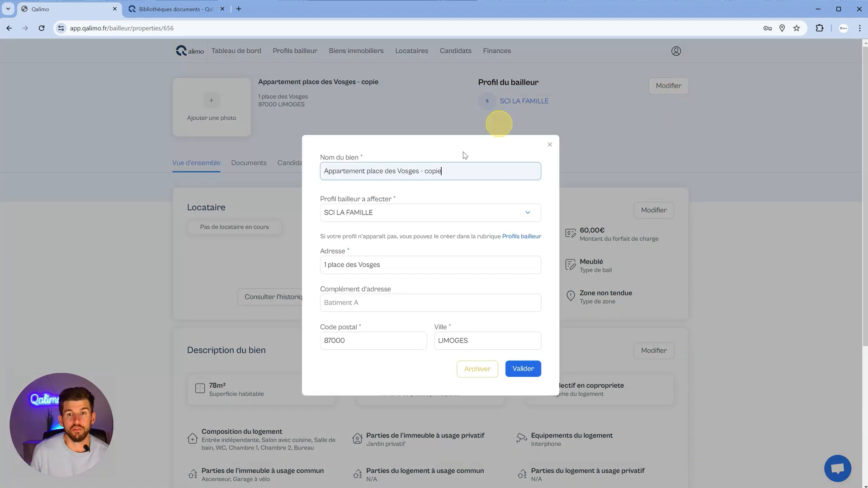
drag(445, 171, 414, 171)
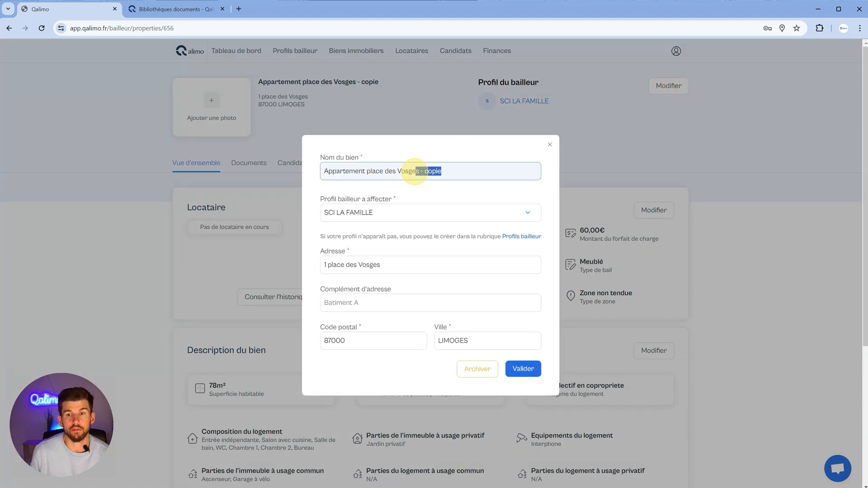
key(BackSpace)
click(365, 171)
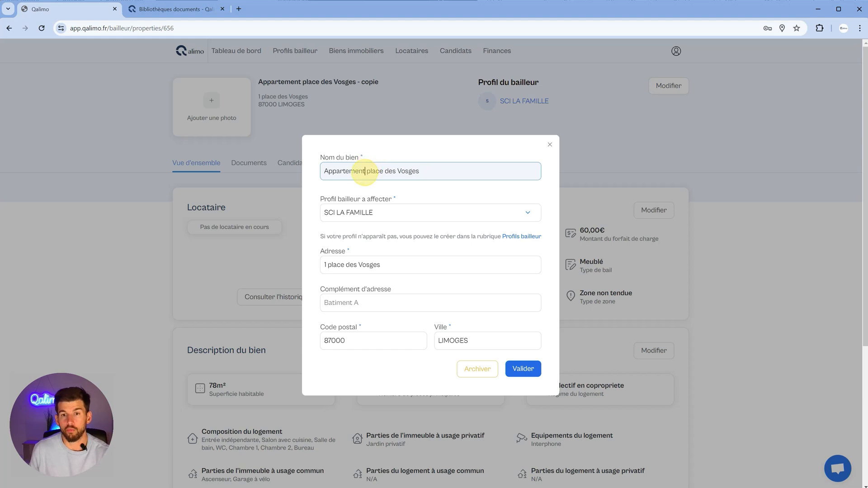
text(1er étage)
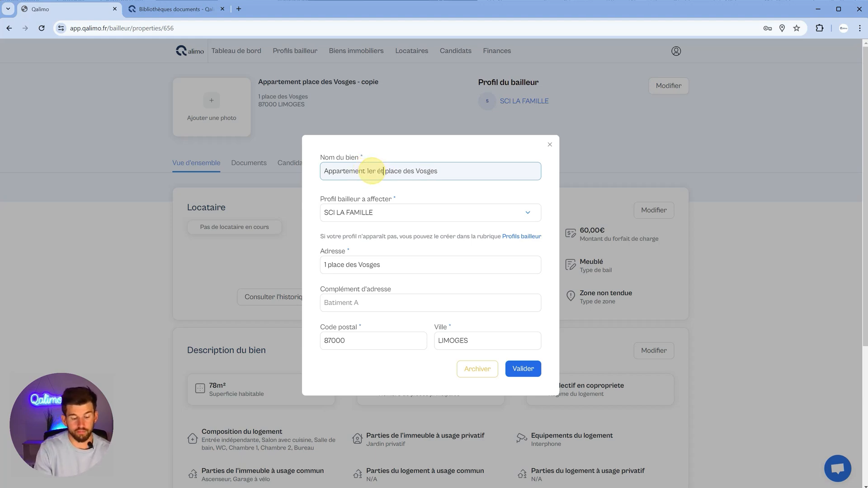
text( -)
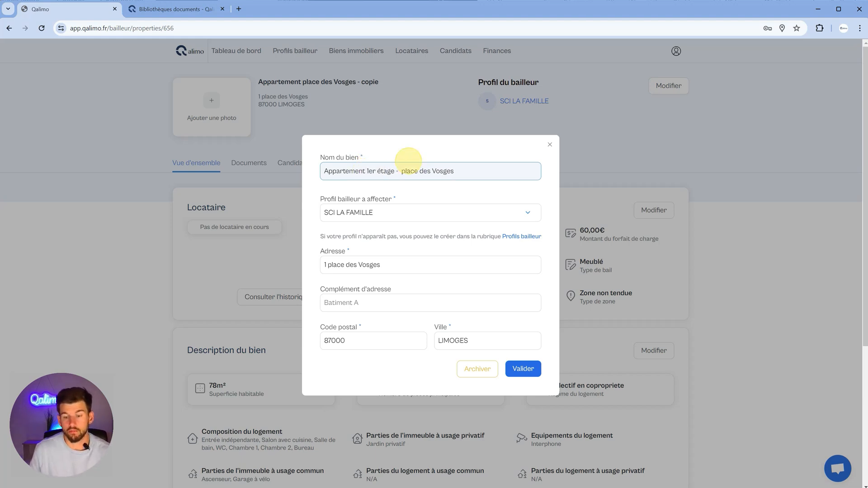
key(Delete)
click(523, 368)
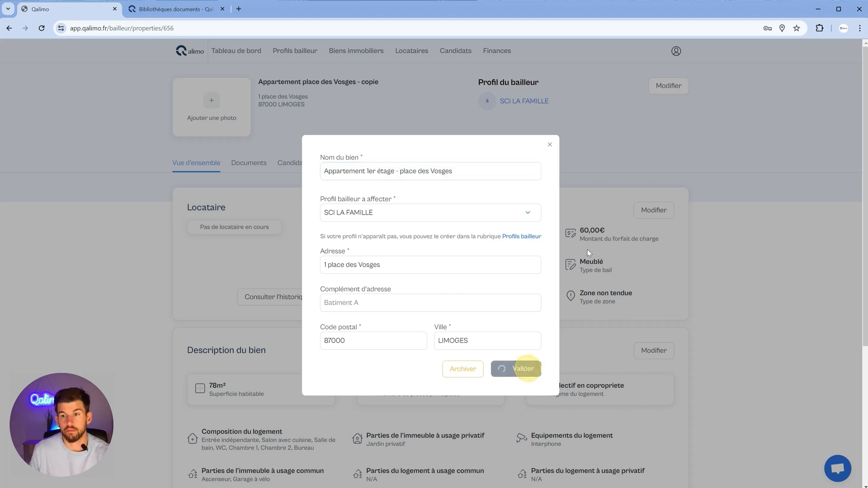
- Rename the original apartment as Appartement RDC - place des Vosges and validate the change
click(365, 59)
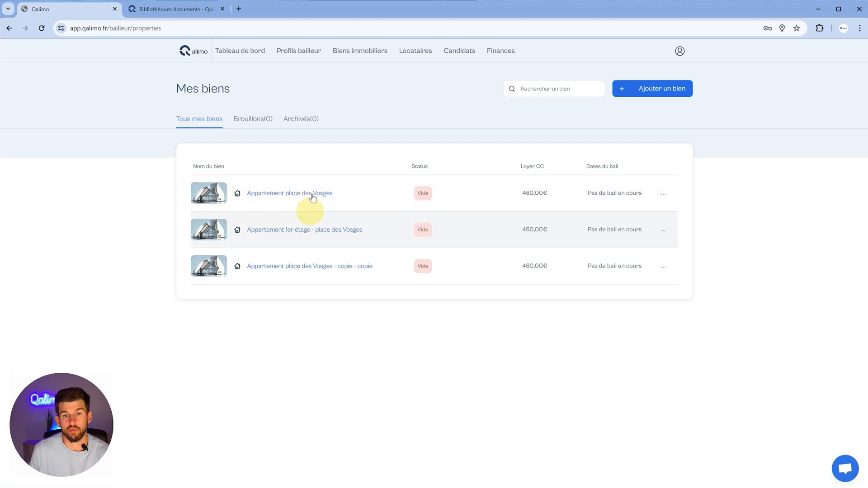
click(662, 194)
click(328, 194)
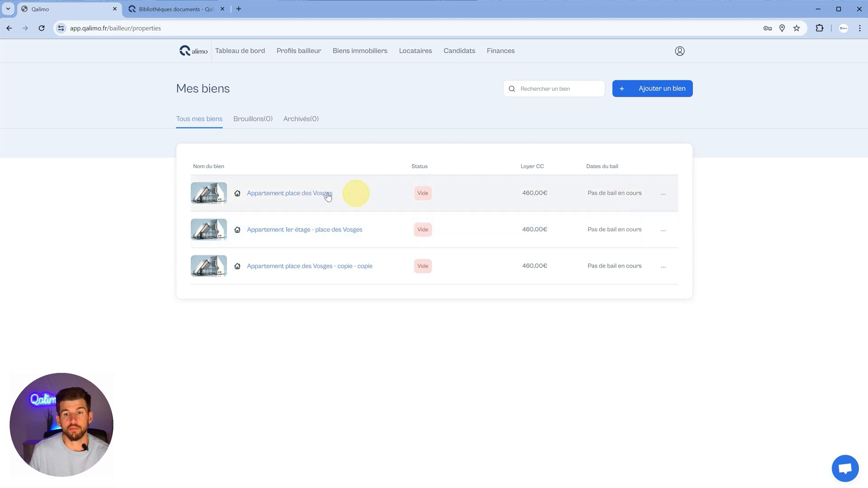
click(669, 86)
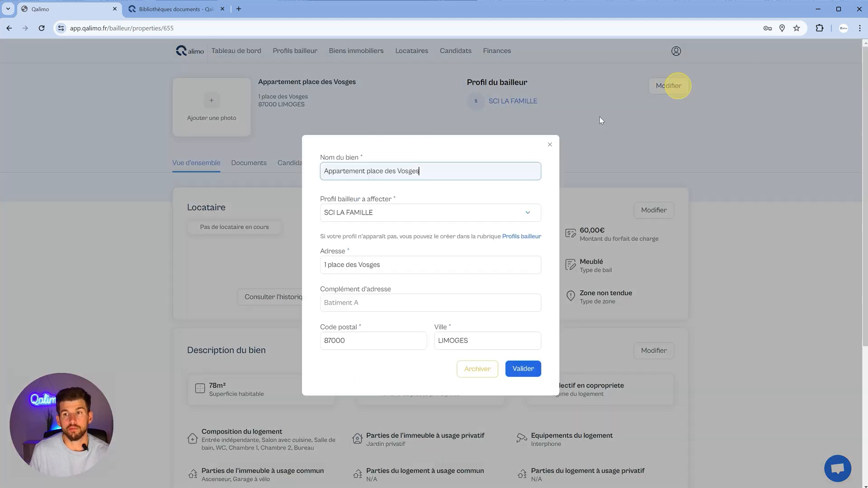
click(367, 171)
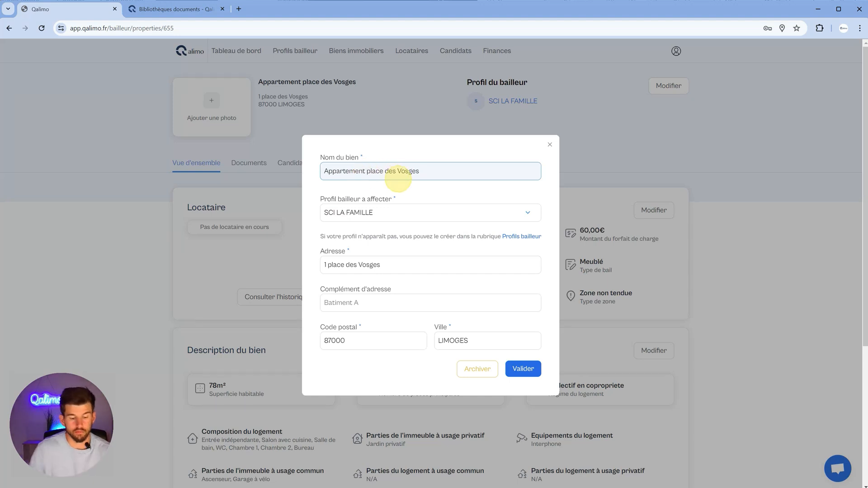
text(RDC -)
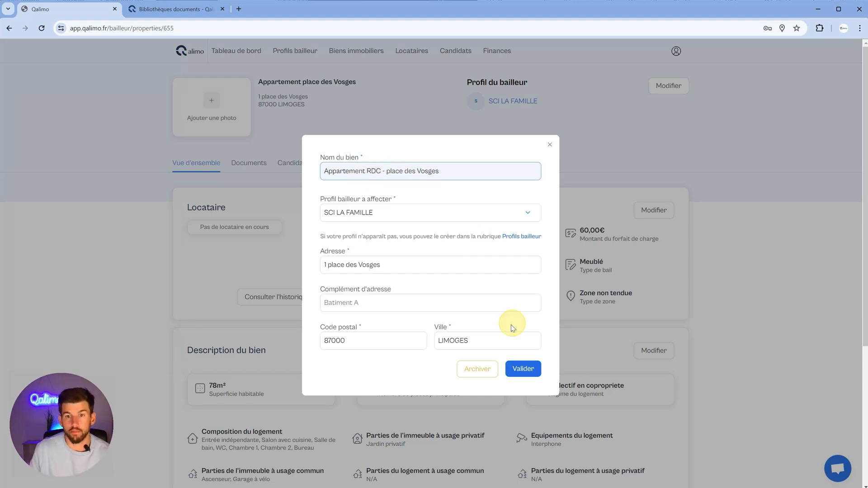
click(523, 368)
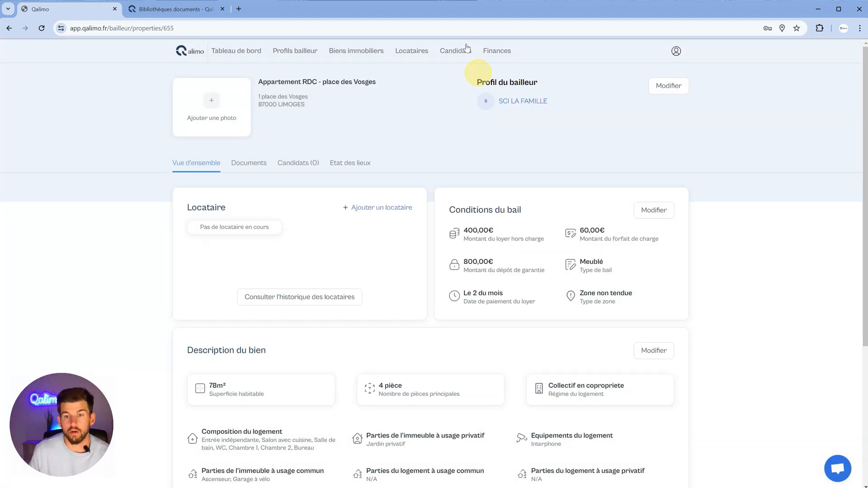
- Rename the second duplicated apartment as Appartement 2ème étage - place des Vosges and validate the change
click(357, 50)
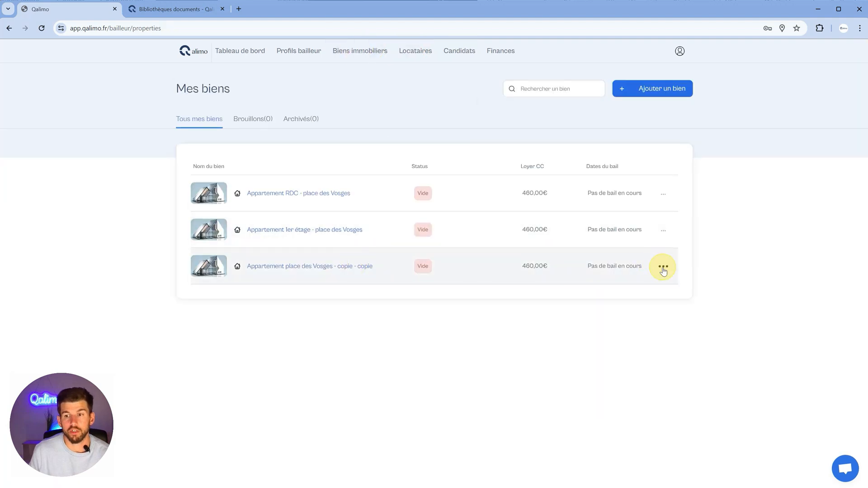
click(362, 267)
click(680, 87)
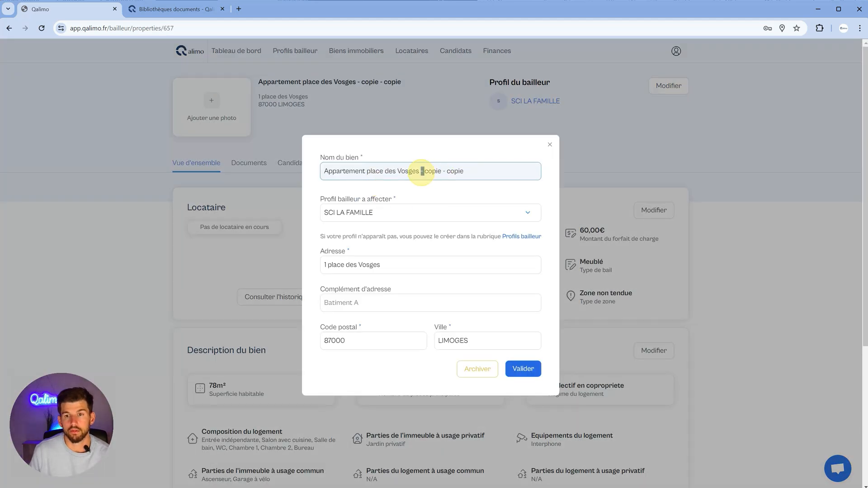
drag(421, 171, 483, 173)
key(BackSpace)
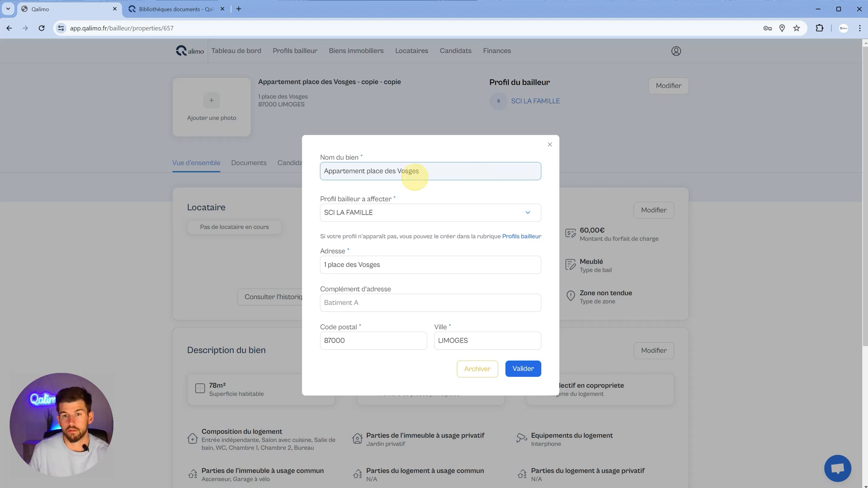
click(368, 171)
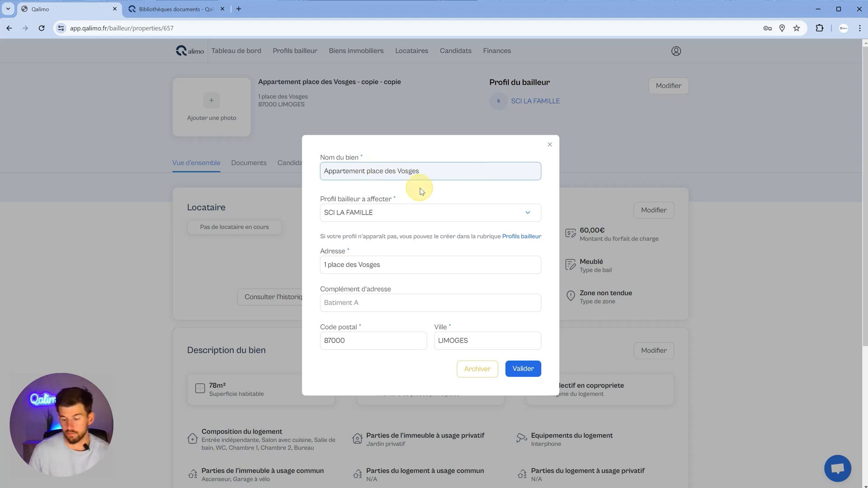
text(2ème étage -)
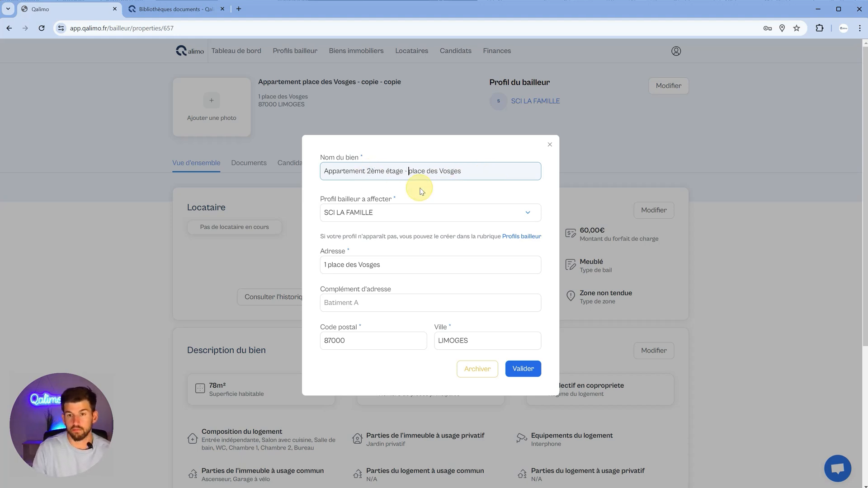
click(524, 362)
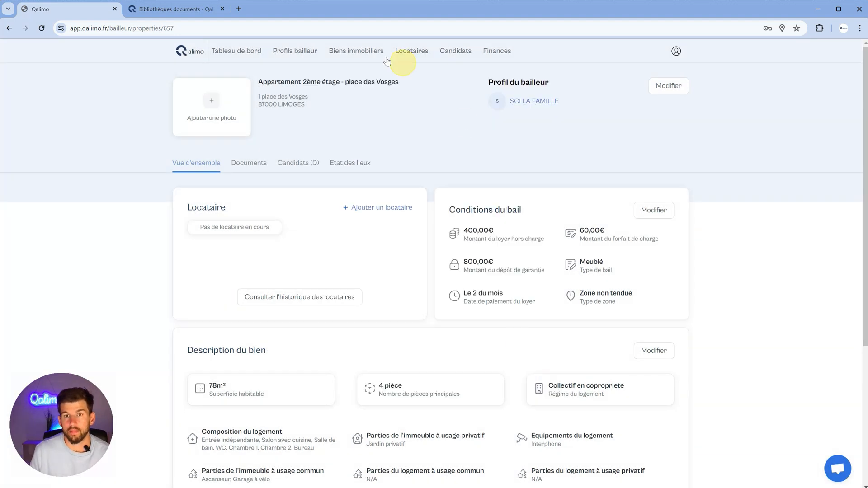
- Add a Dossier-type property named Immeuble place des Vosges, assign it to the SCI LA FAMILLE landlord profile and validate it
click(366, 55)
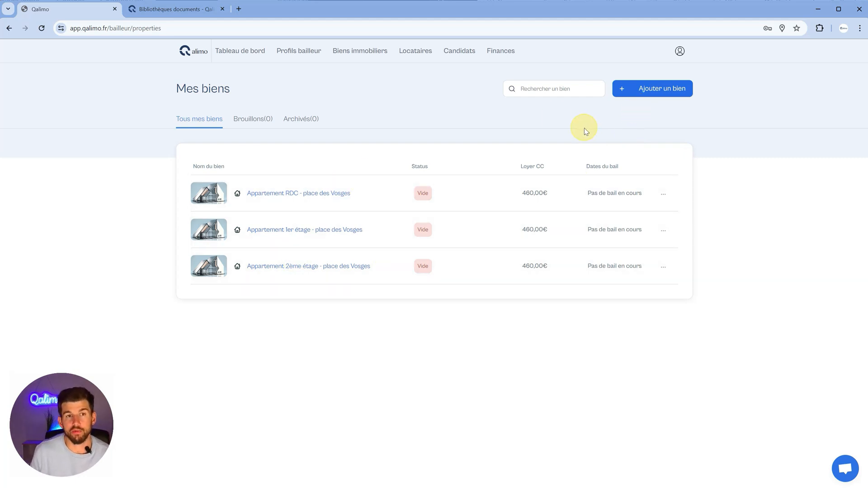
click(659, 97)
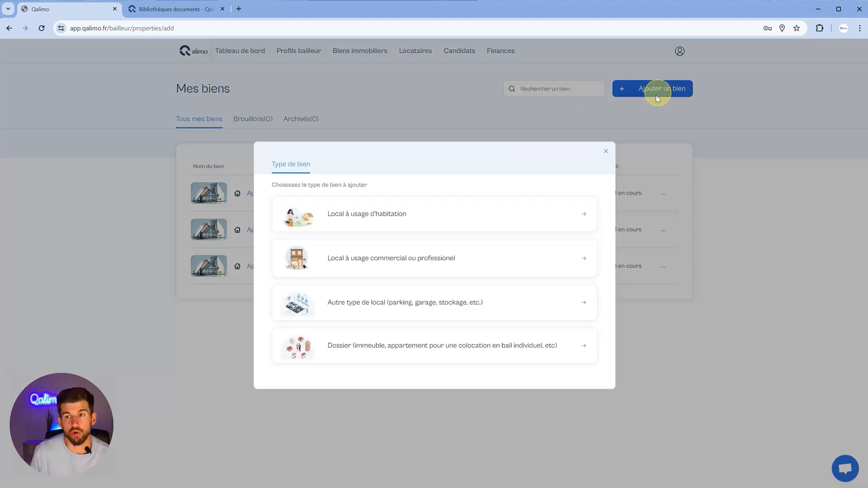
click(363, 350)
click(309, 245)
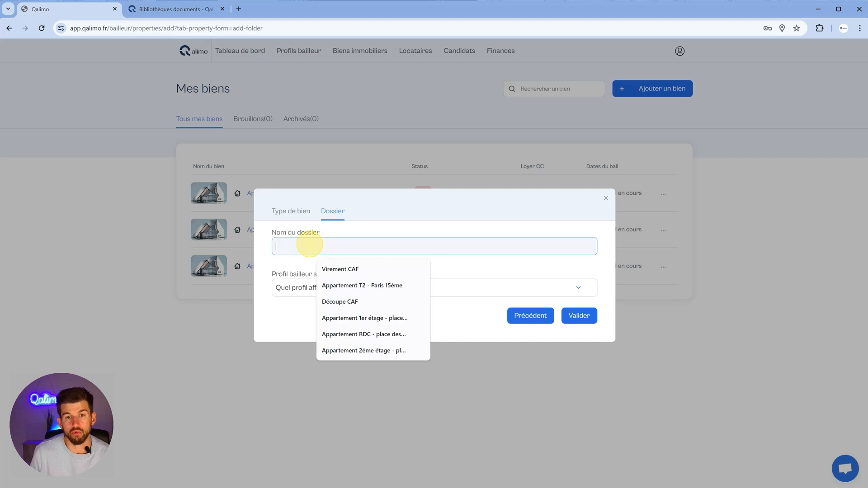
text(Immeuble place des Vosges)
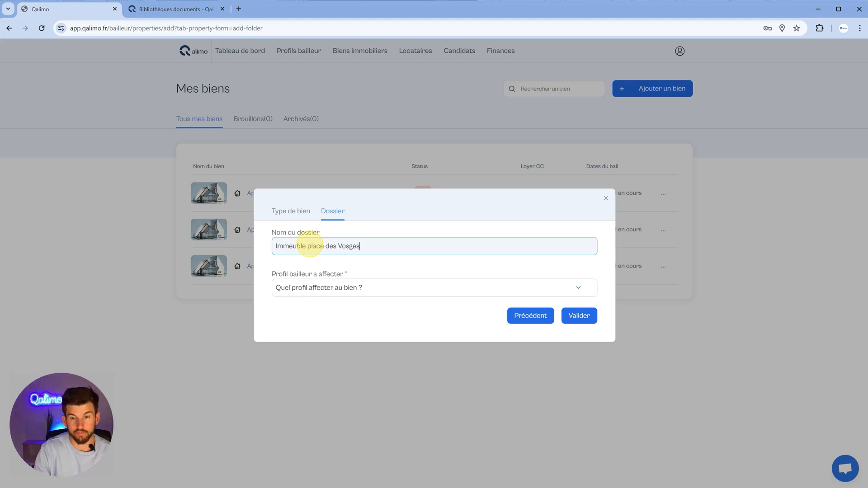
click(330, 288)
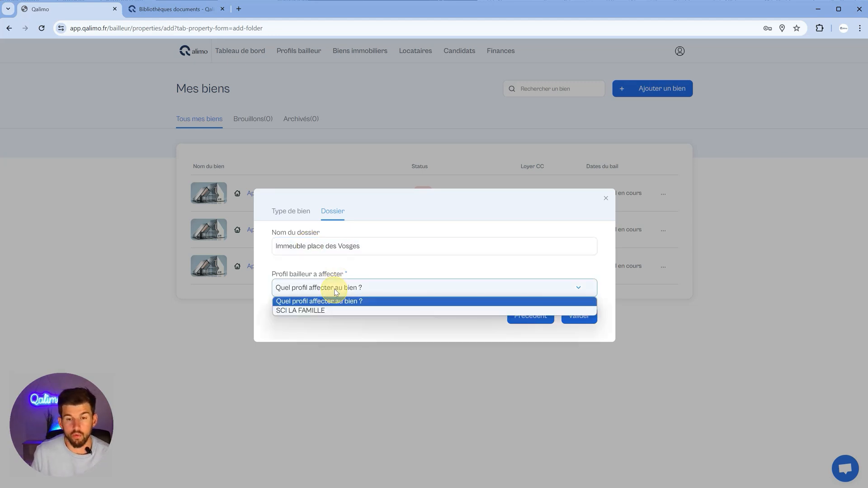
click(320, 308)
click(578, 316)
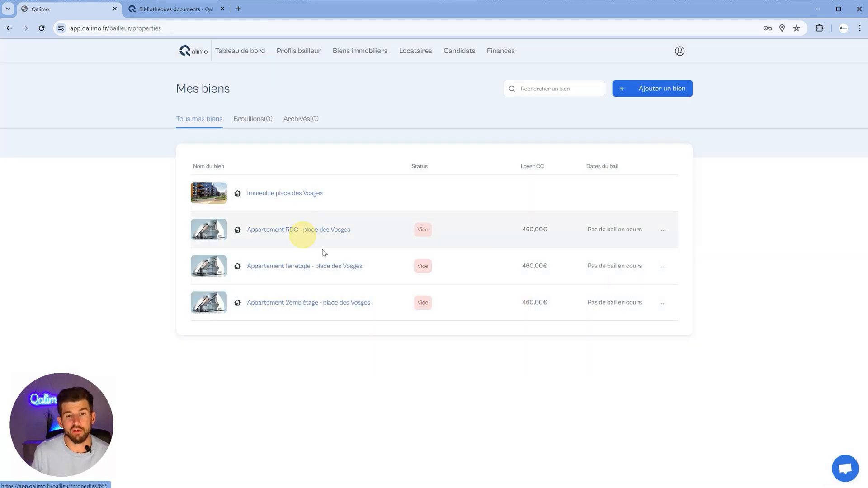
- Add Appartement RDC - place des Vosges and Appartement 1er étage - place des Vosges to the Immeuble place des Vosges folder
click(287, 199)
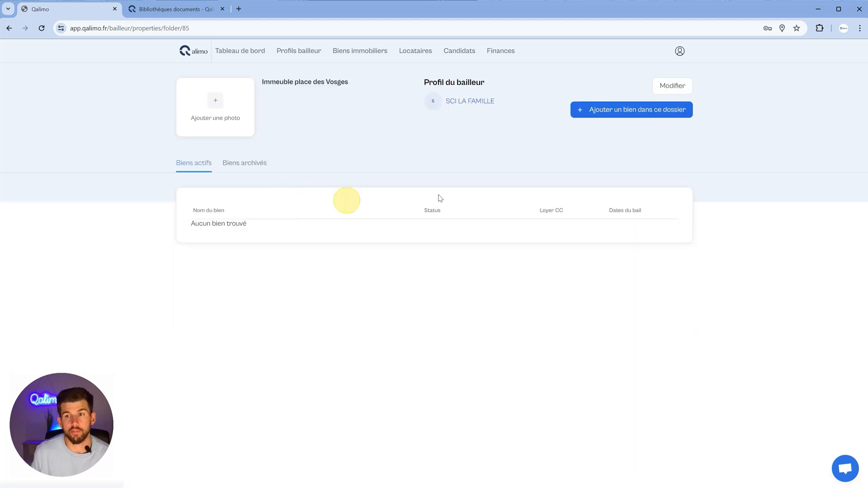
click(603, 119)
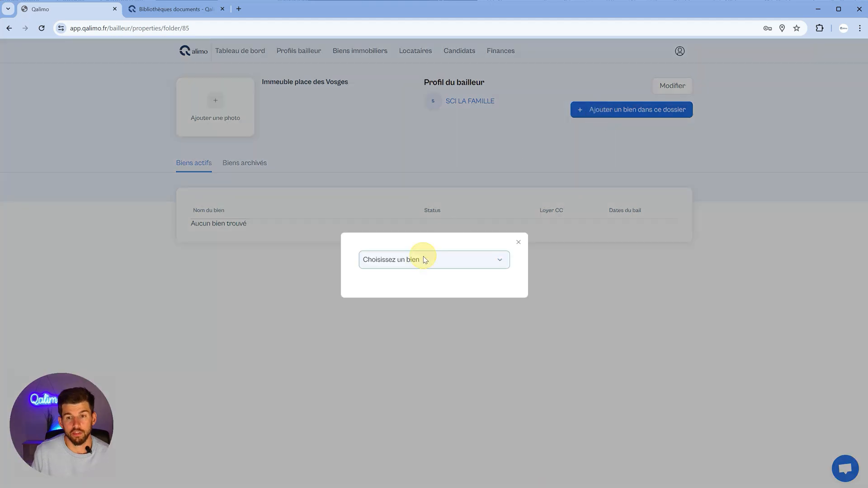
click(421, 256)
click(414, 292)
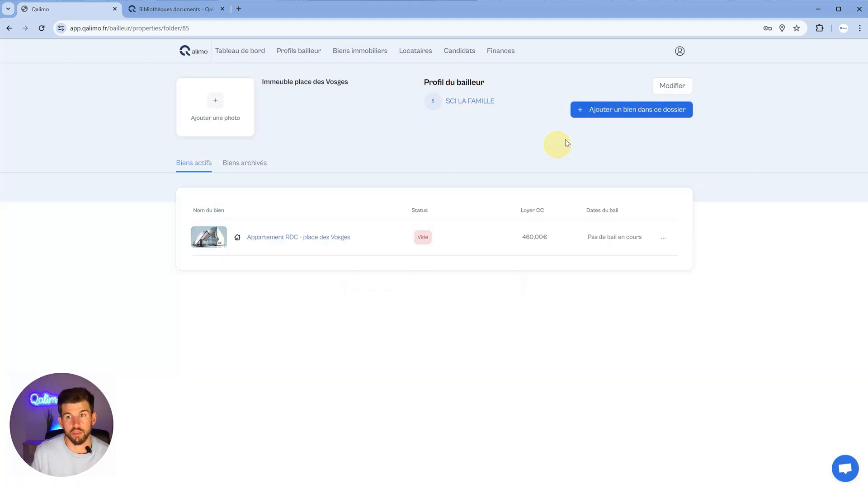
click(594, 116)
click(449, 256)
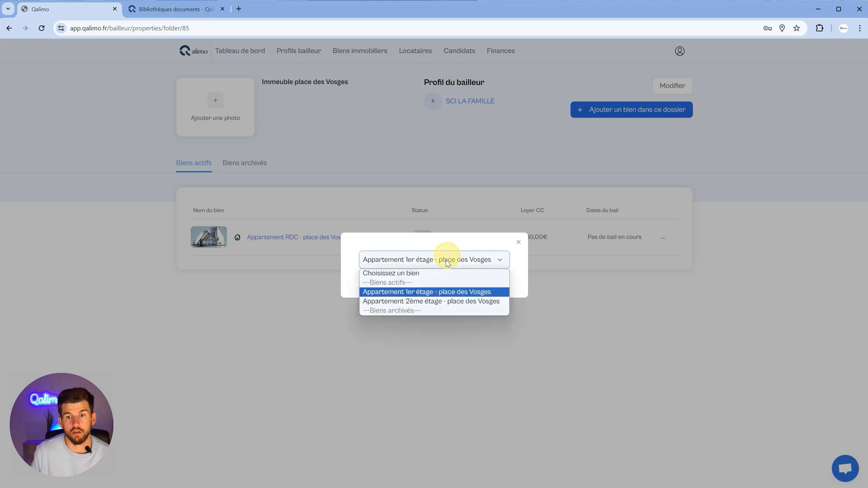
click(421, 293)
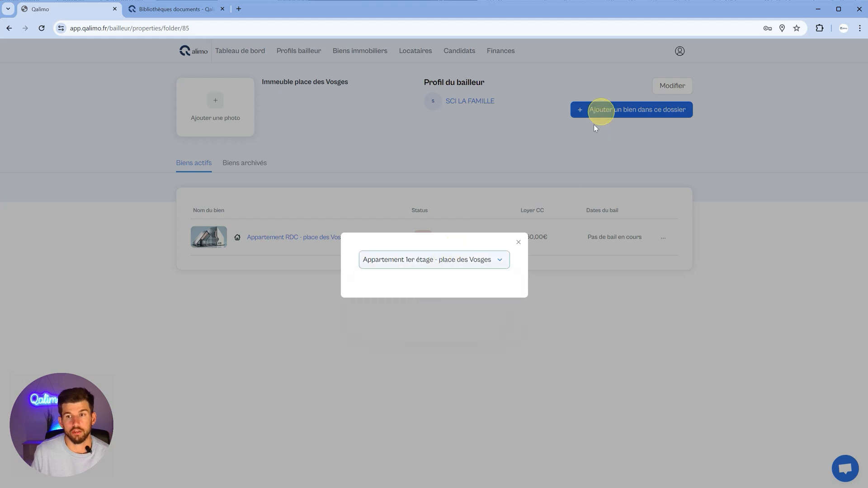
click(517, 245)
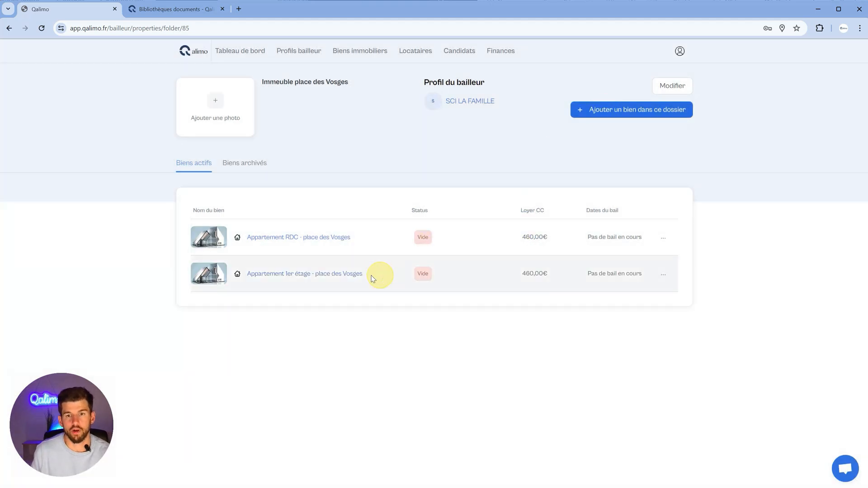
- From the list of all properties, move Appartement 2ème étage - place des Vosges into the Immeuble place des Vosges folder
click(362, 57)
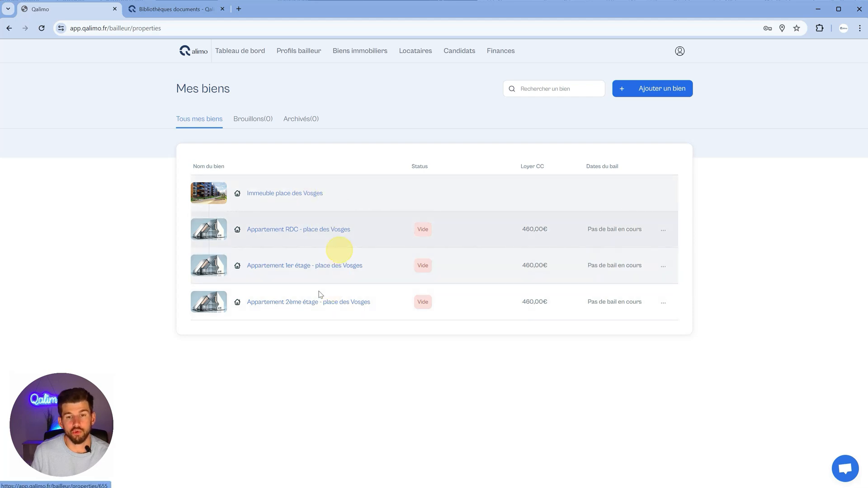
click(663, 304)
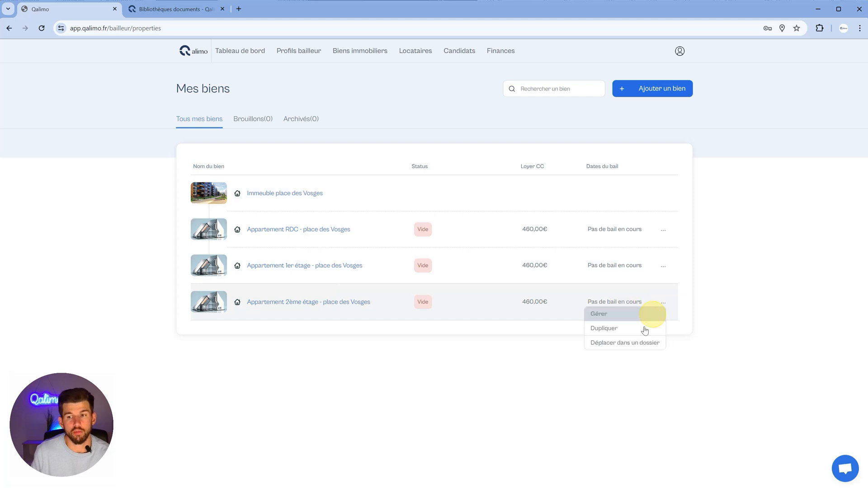
click(637, 344)
click(432, 260)
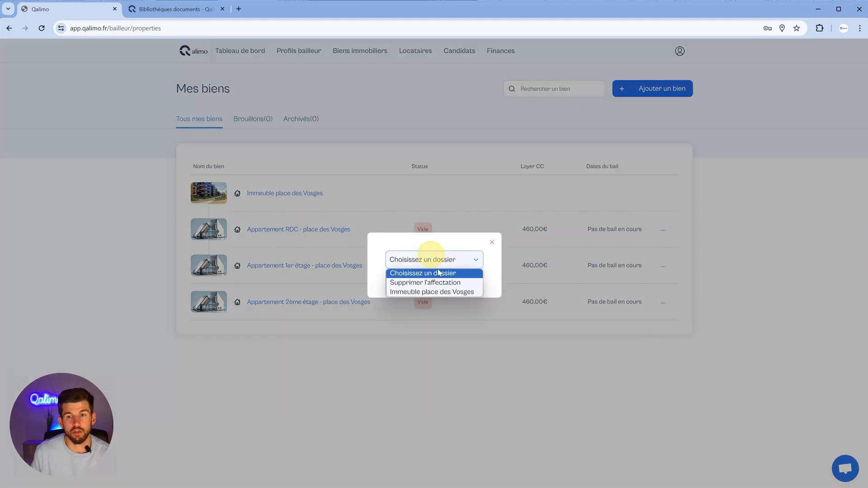